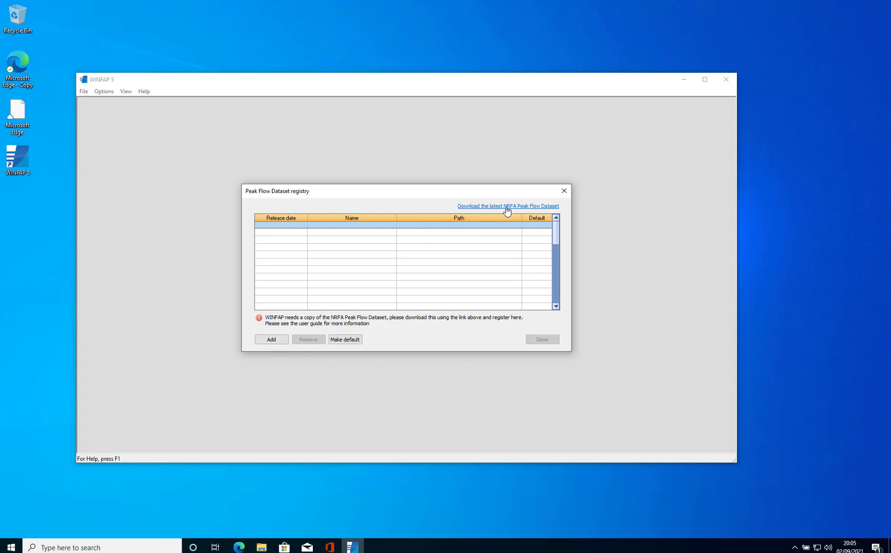
Step: Register the NRFAPeakFlow_v10 folder on the K: drive as a Peak Flow Dataset and finish the registry setup
click(283, 344)
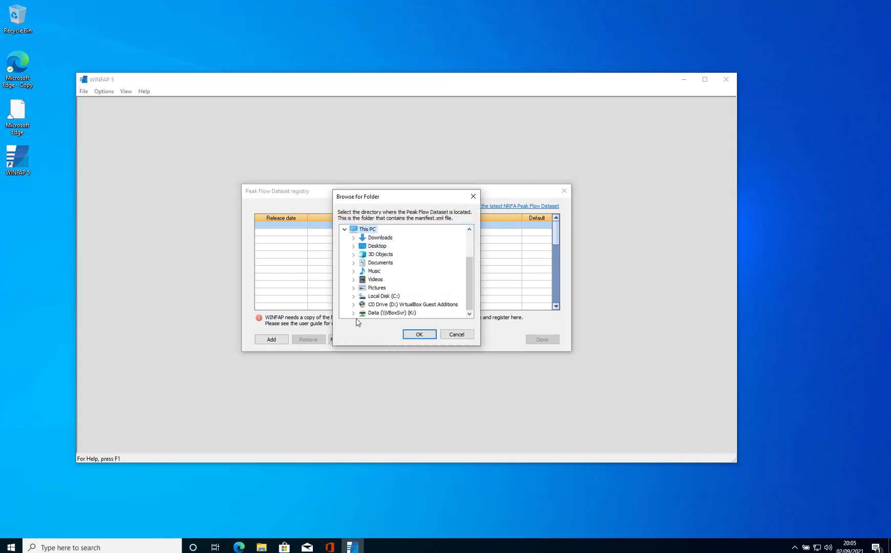
double_click(384, 313)
double_click(387, 296)
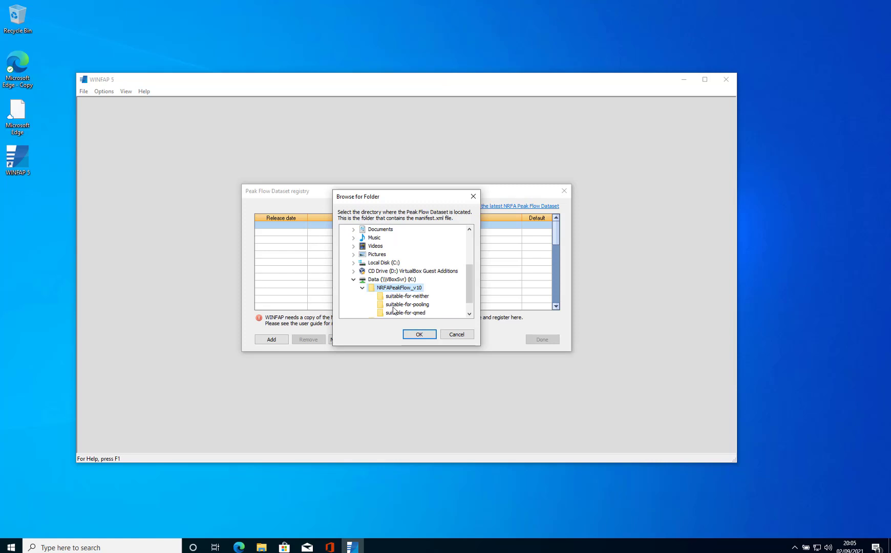
click(419, 334)
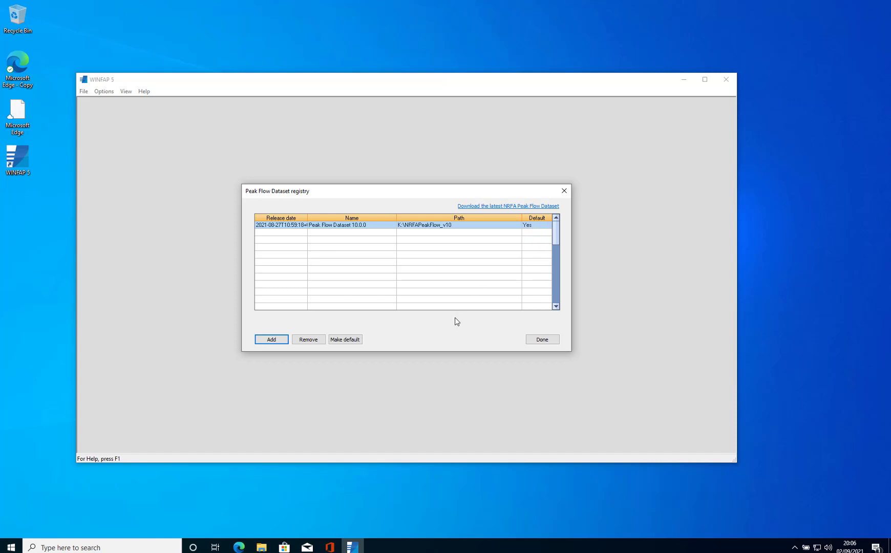
click(543, 339)
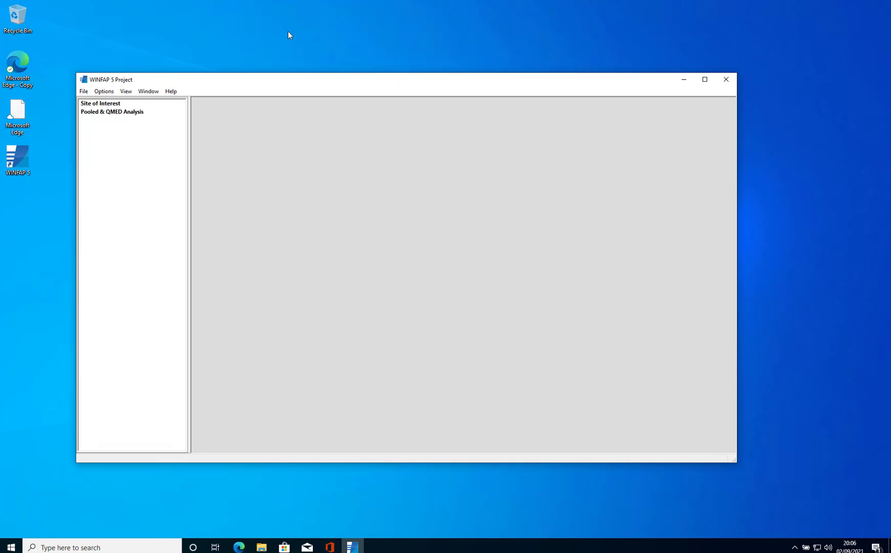
Step: Reopen the Peak Flow Dataset registry to check the registered dataset, and close it
click(114, 92)
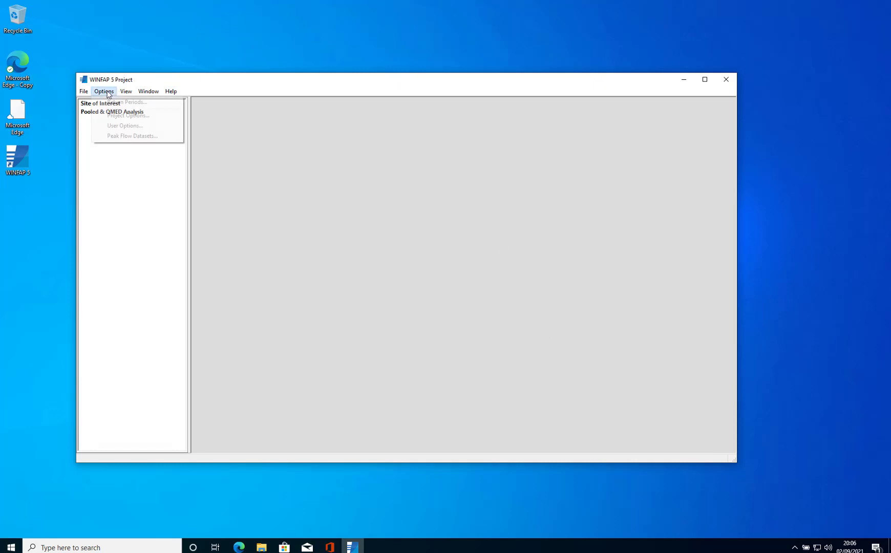
click(110, 137)
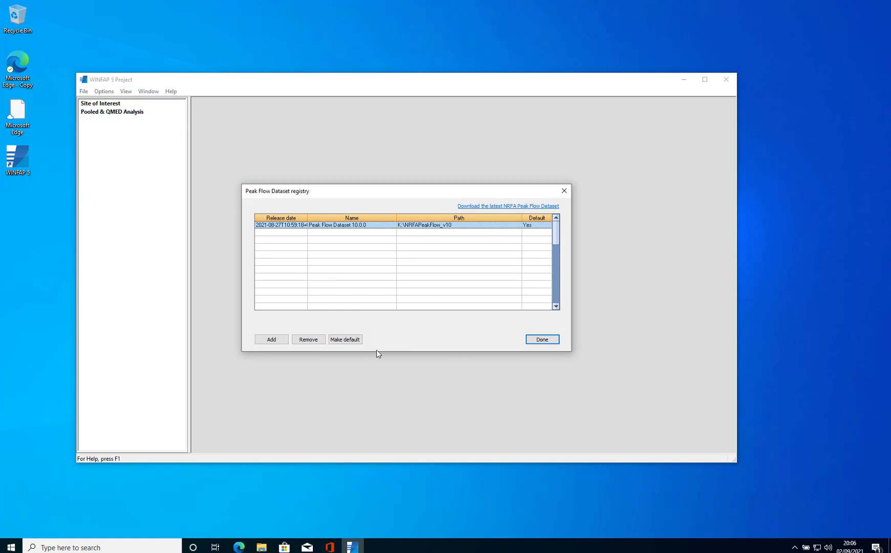
click(564, 192)
Step: Add a 40-year return period to the project's return periods list and accept the change
click(109, 92)
click(109, 91)
click(109, 91)
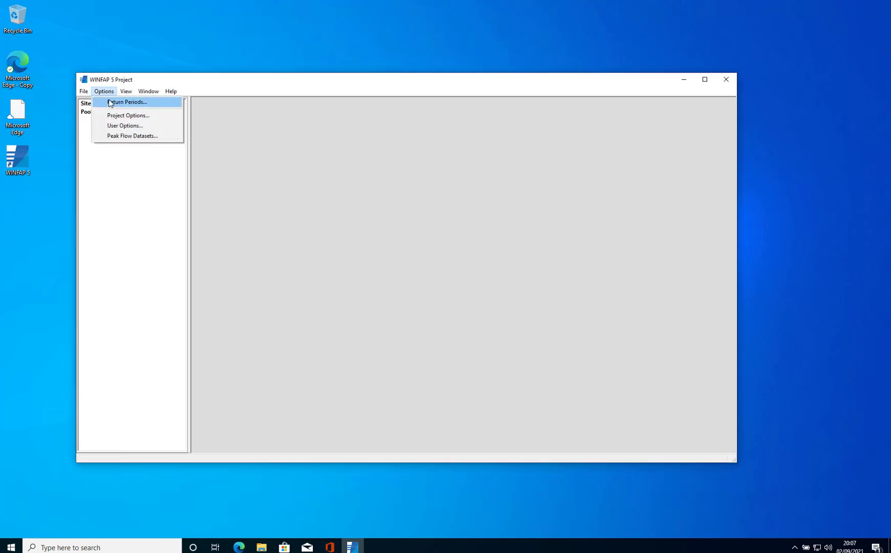
click(111, 102)
mouse_move(414, 244)
mouse_down()
mouse_move(411, 284)
mouse_move(411, 240)
mouse_up()
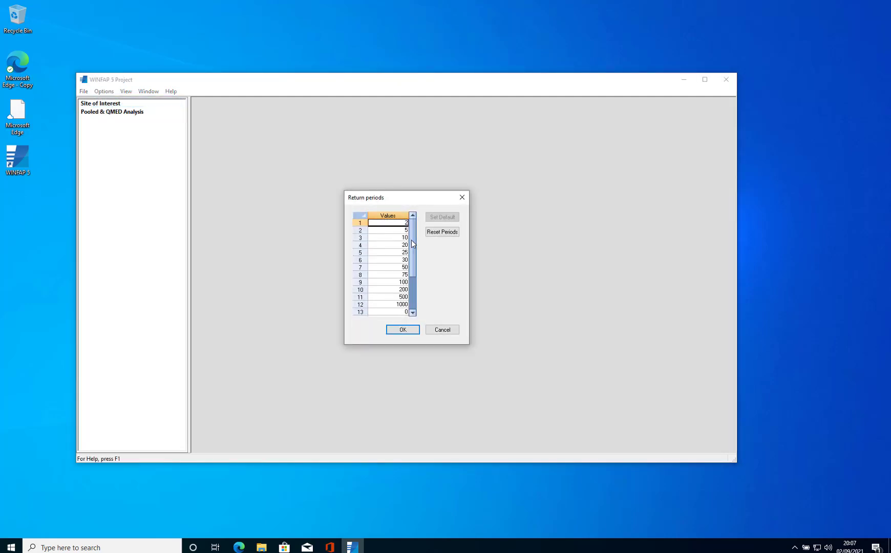
click(391, 312)
click(391, 314)
double_click(406, 312)
text(40)
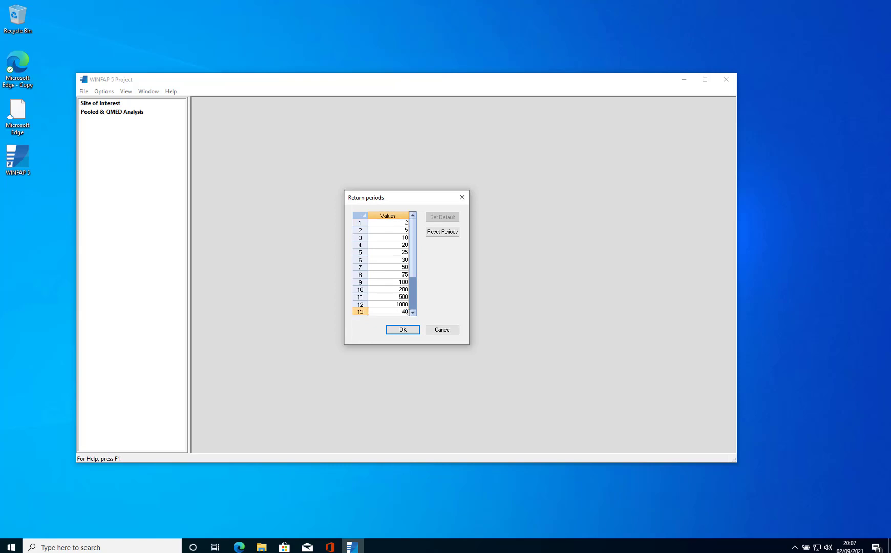
click(388, 260)
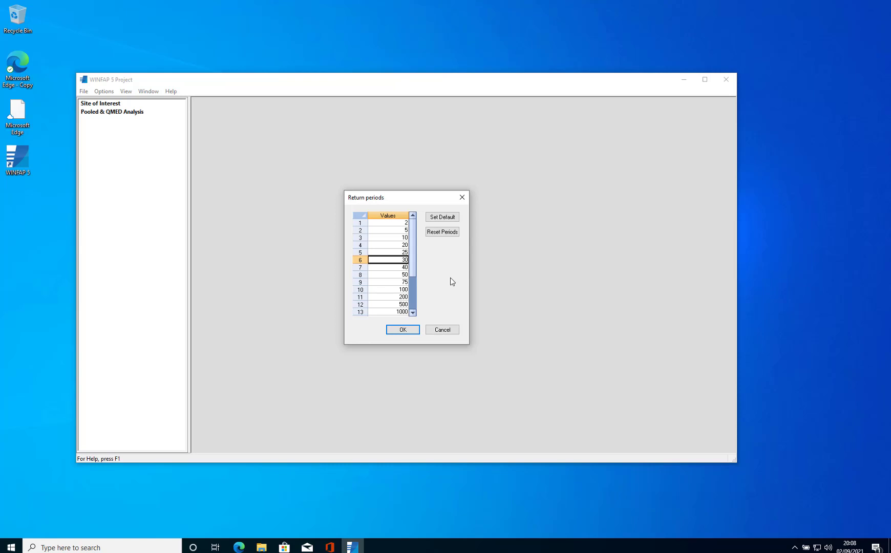
click(403, 329)
Step: Review the project options for general settings and confidence intervals, accepting them as they are
click(104, 91)
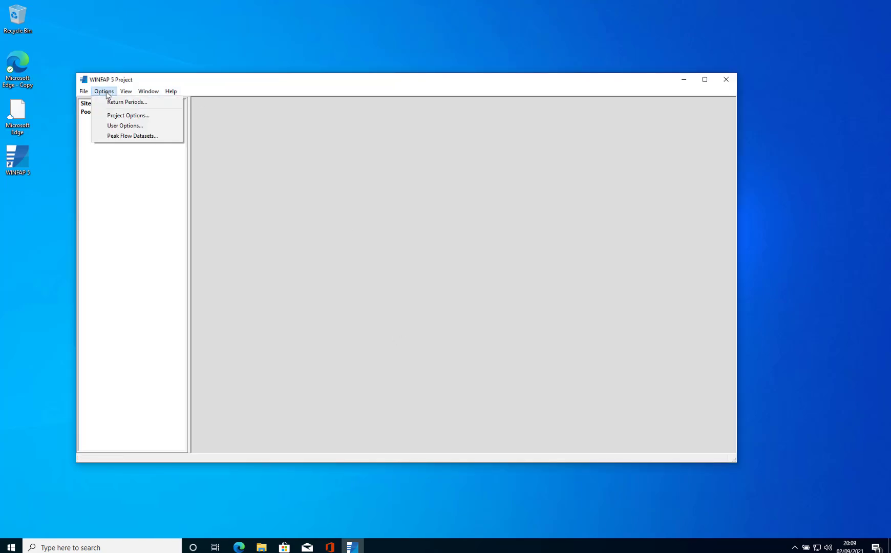
click(106, 119)
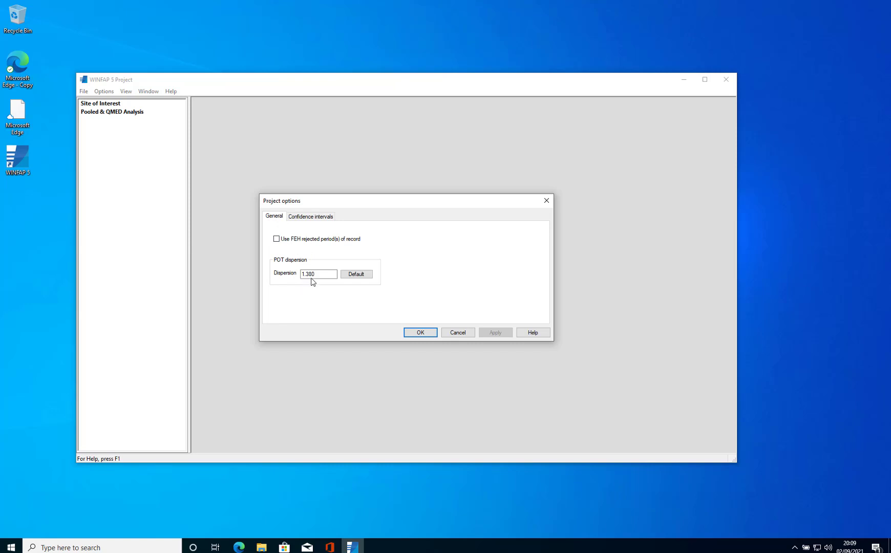
click(311, 218)
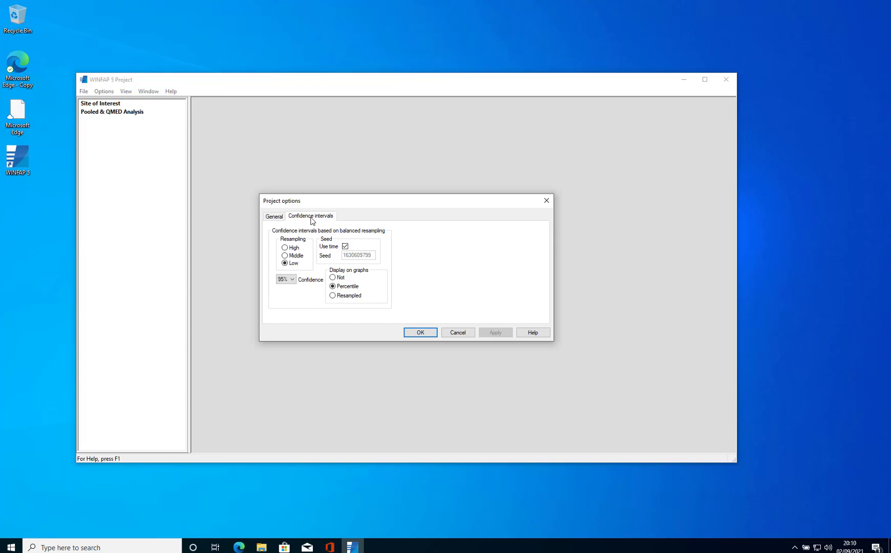
click(274, 217)
click(306, 218)
click(410, 333)
Step: Review the user options for interface colours and maximum donor sites, accepting them as they are
click(104, 91)
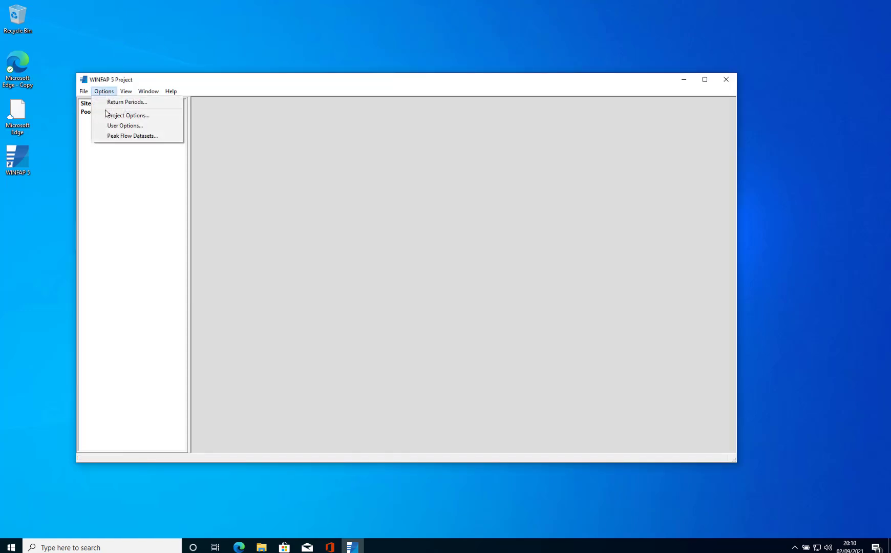
click(120, 126)
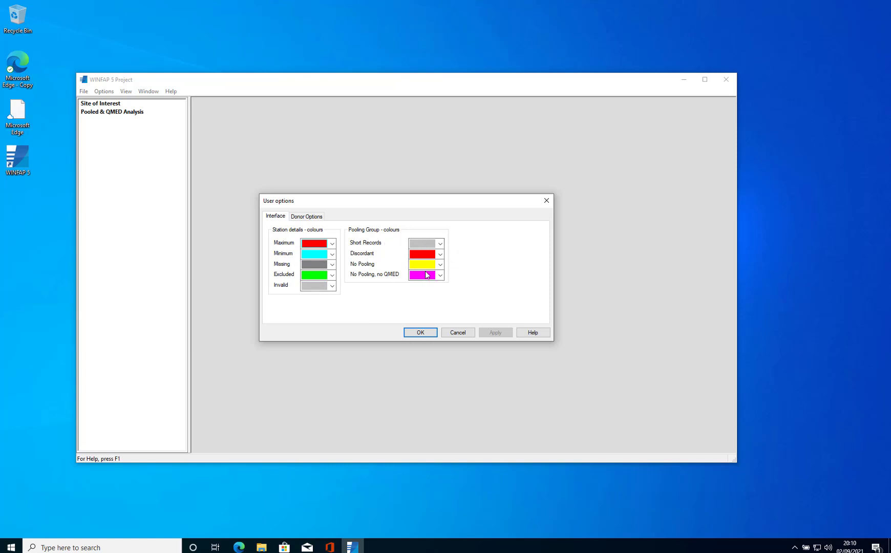
click(318, 219)
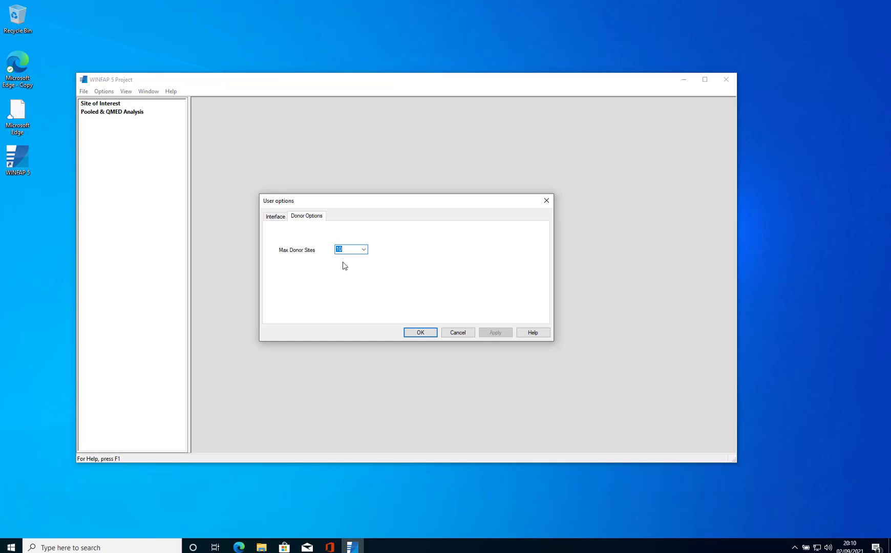
click(421, 332)
click(103, 92)
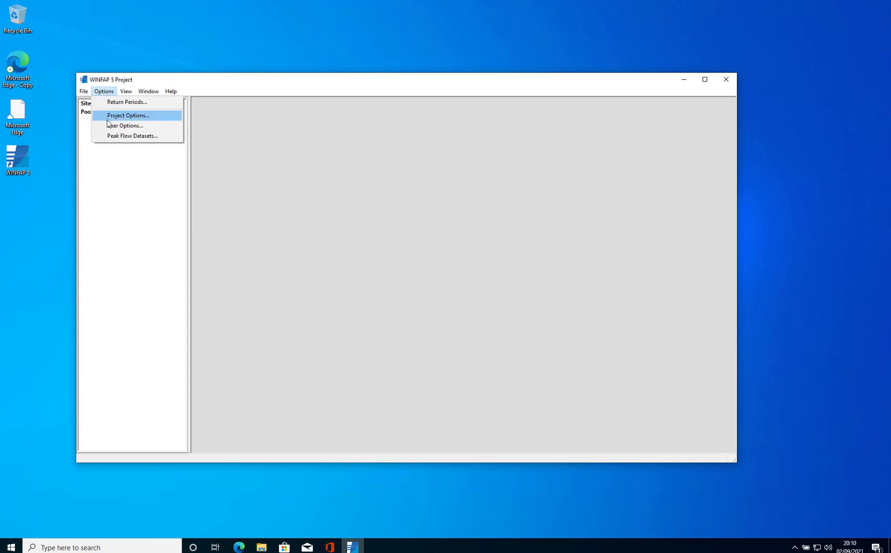
click(351, 184)
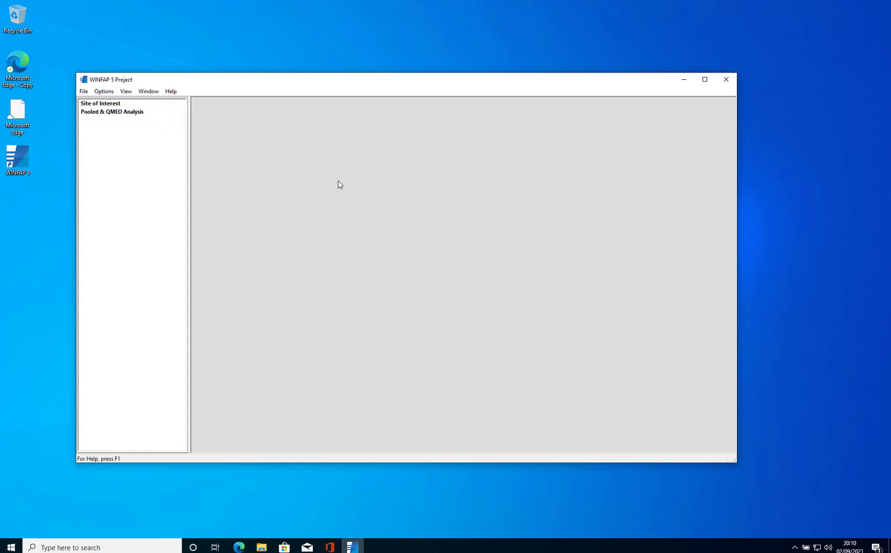
Step: Open the Station Manager and toggle the Peak Flow Dataset site filter off and back on
click(124, 91)
click(138, 136)
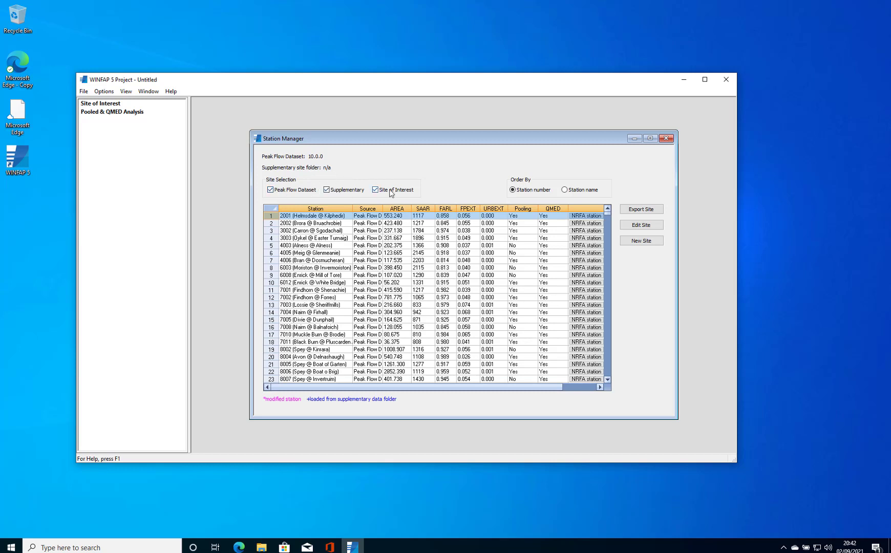
click(271, 190)
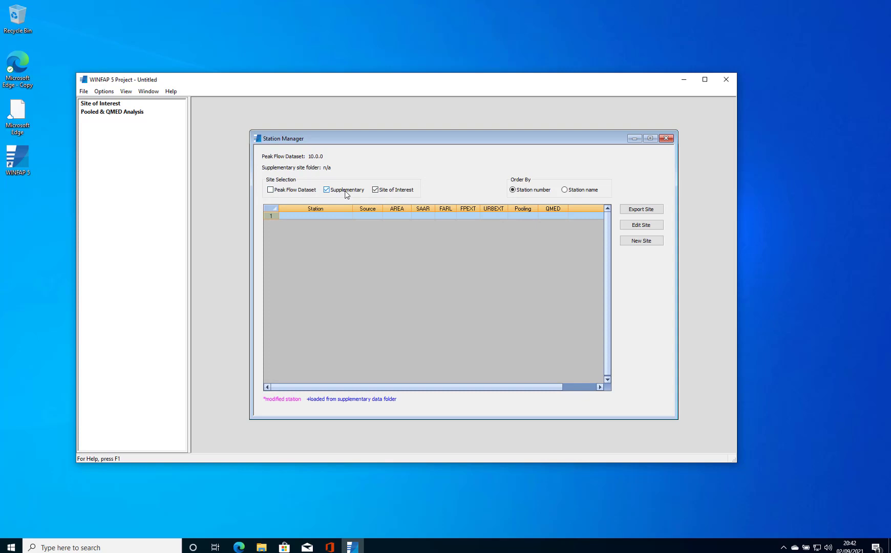
click(271, 192)
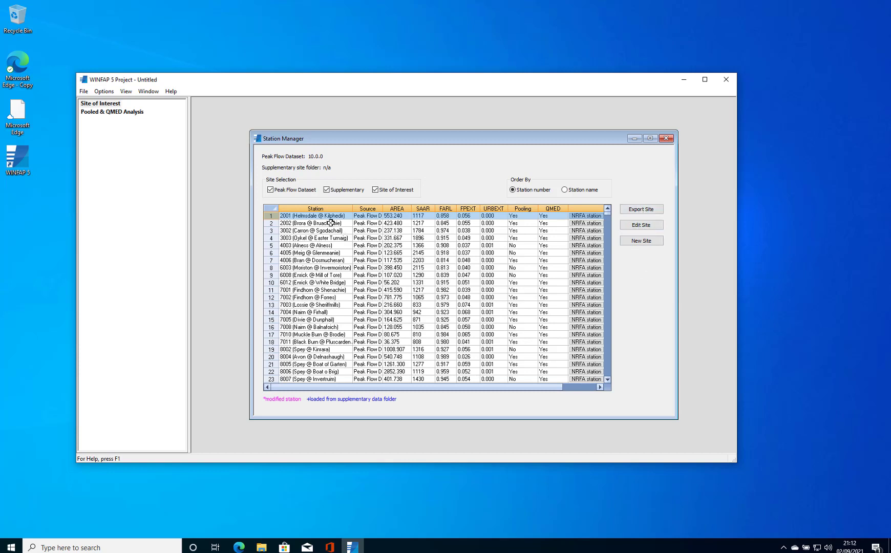
Step: Export station 2001 (Helmsdale @ Kilphedir) to the K: drive as a station detail file named 2001_test
click(642, 210)
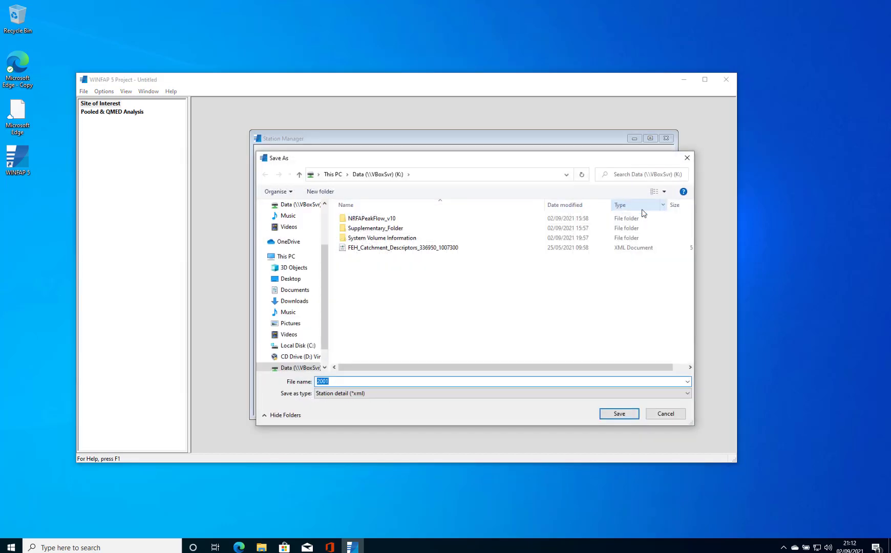
click(348, 383)
text(_test)
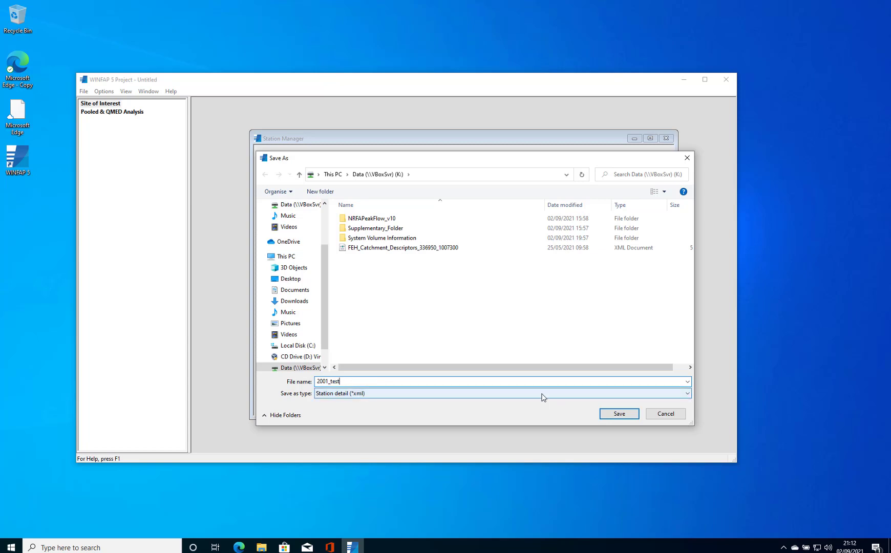
click(619, 414)
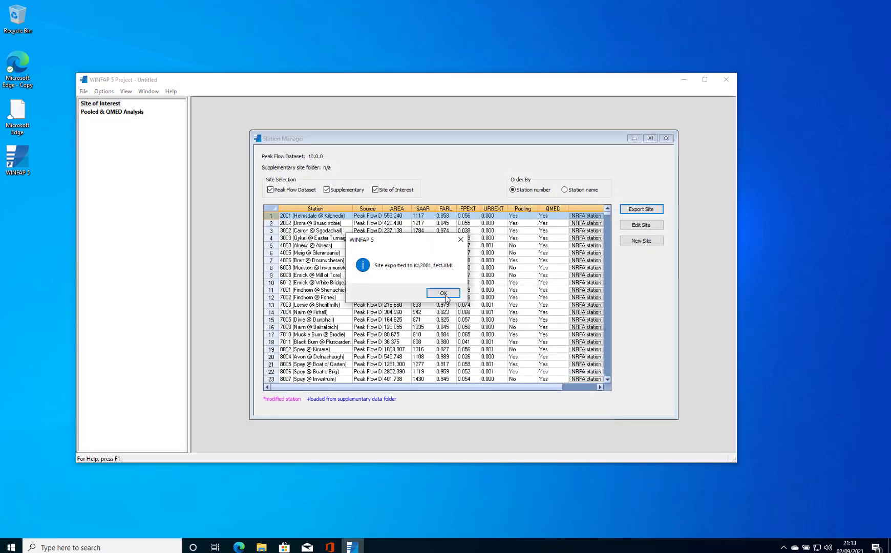
click(444, 294)
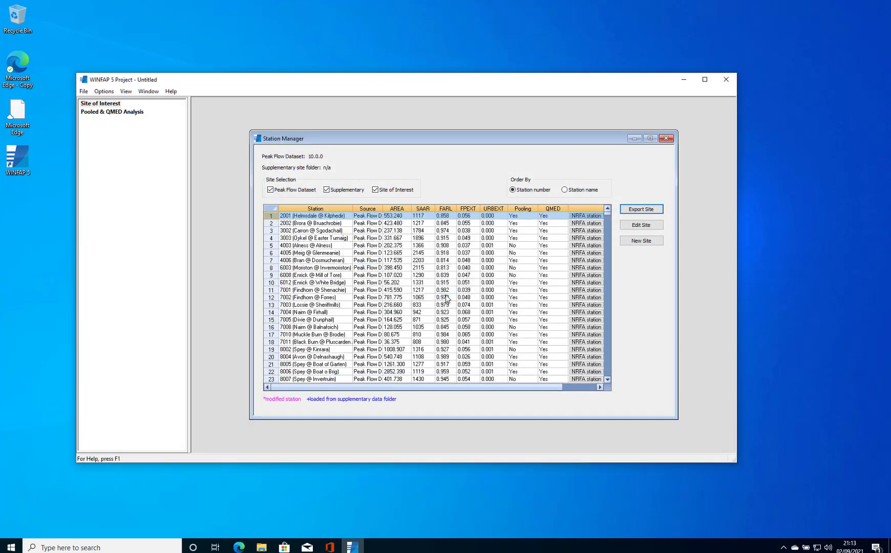
Step: Open station 2001 for editing, remove its pooling suitability, and save the change within the project
click(633, 226)
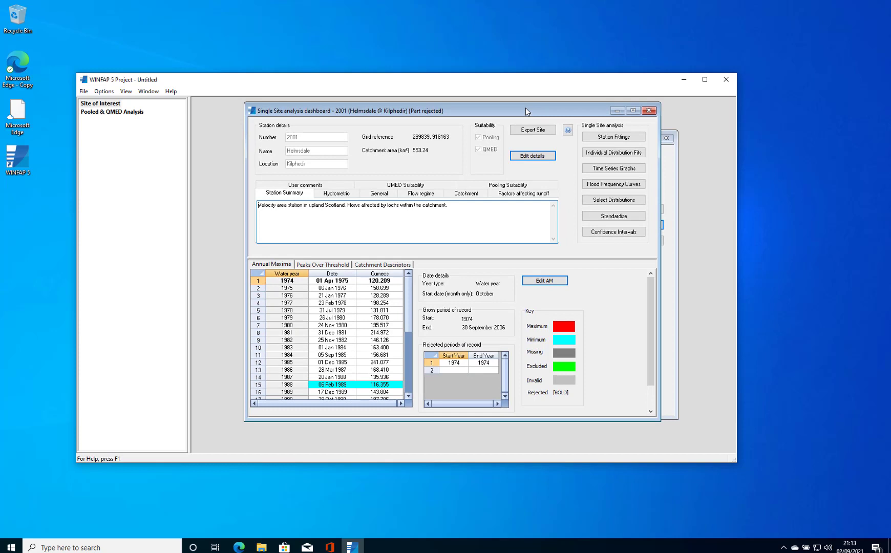
click(533, 156)
click(480, 139)
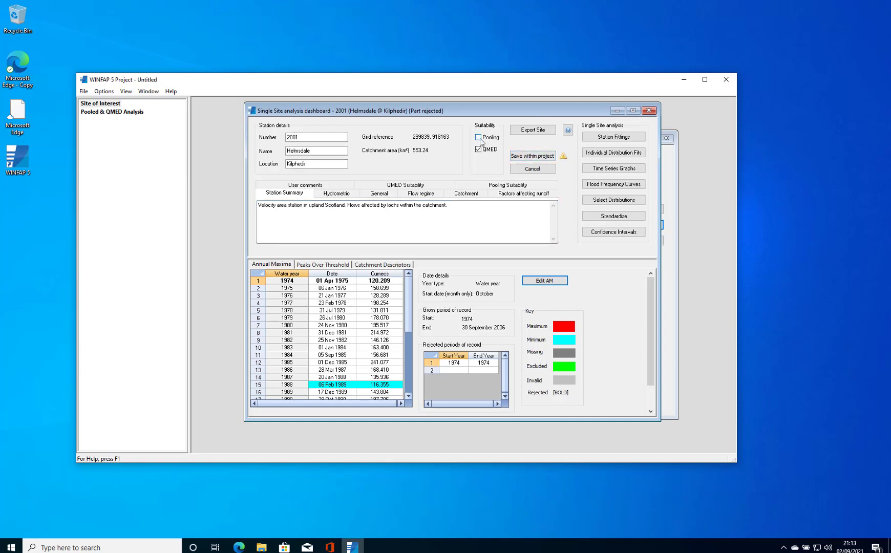
click(527, 160)
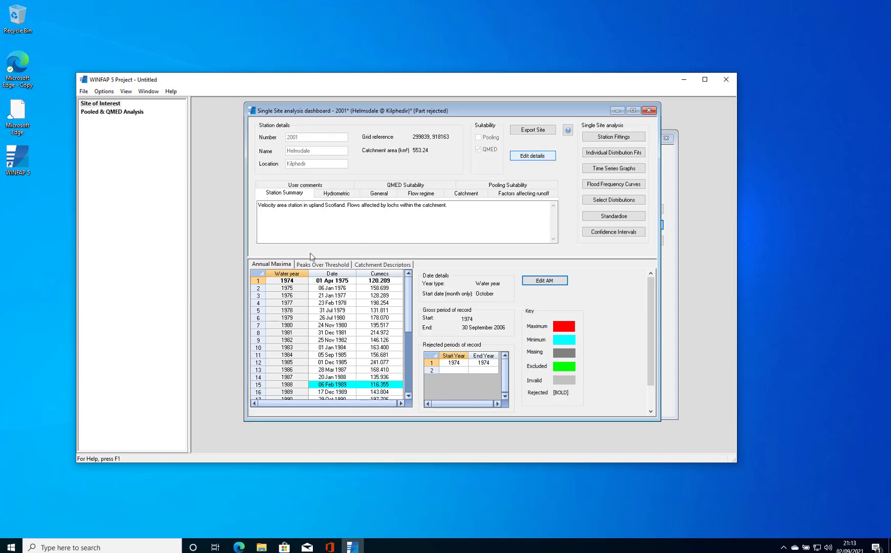
Step: Look through station 2001's peaks over threshold and catchment descriptors, and return to its annual maxima
click(321, 265)
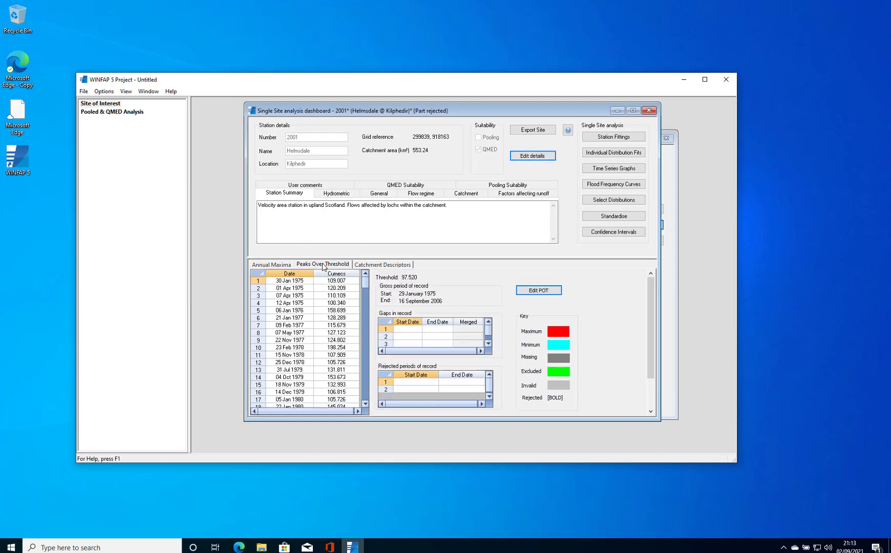
click(389, 265)
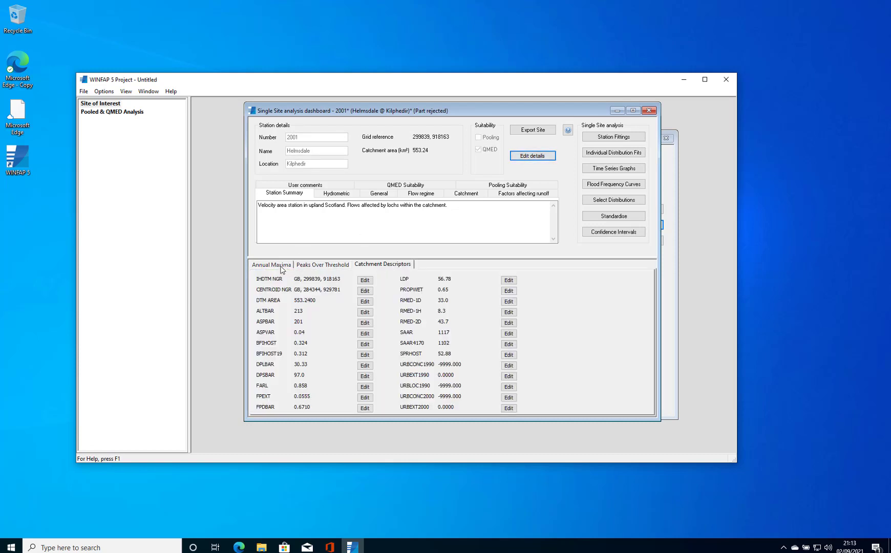
click(281, 265)
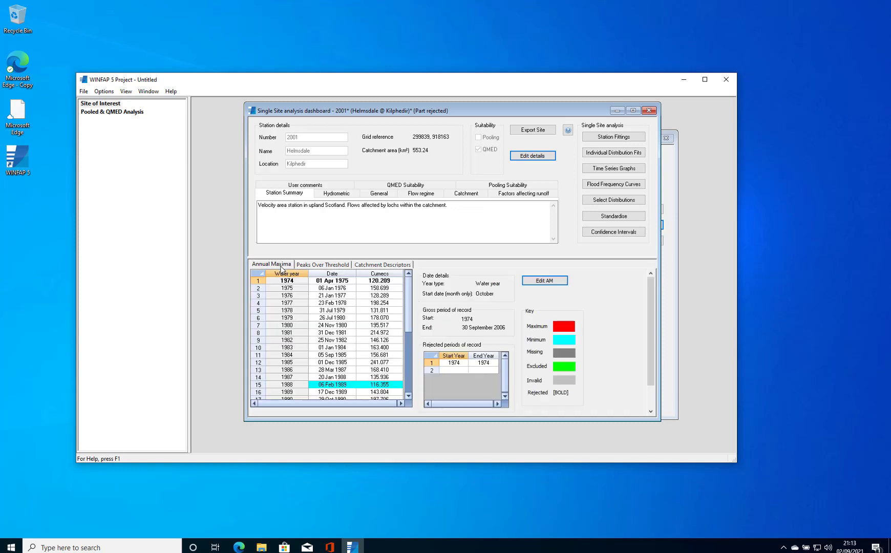
Step: Change the 1986 water year's annual maximum flow to 300 cumecs and save the annual maxima edit
click(544, 285)
click(375, 369)
drag(371, 369, 414, 369)
text(300)
key(Up)
click(557, 283)
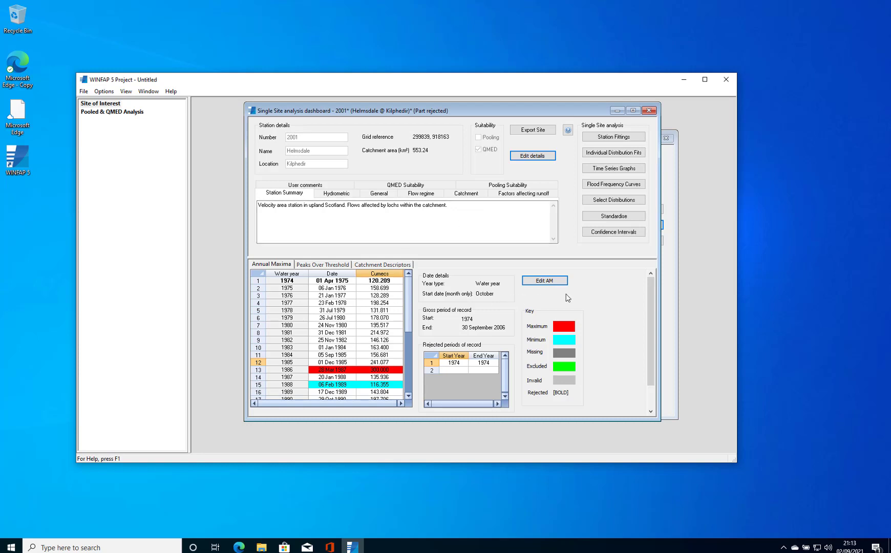
Step: Export the edited station 2001 to the K: drive as a station detail file named 2001_test_edited, and close its dashboard
click(532, 131)
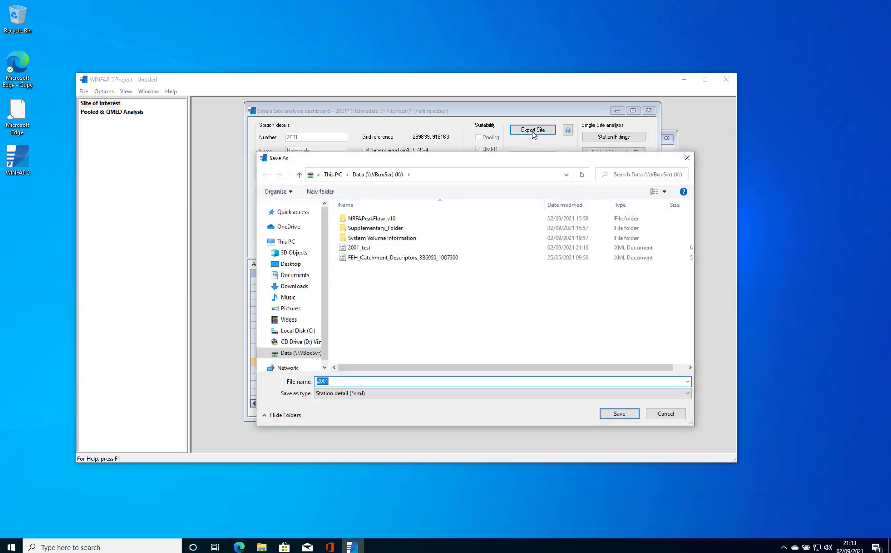
click(337, 381)
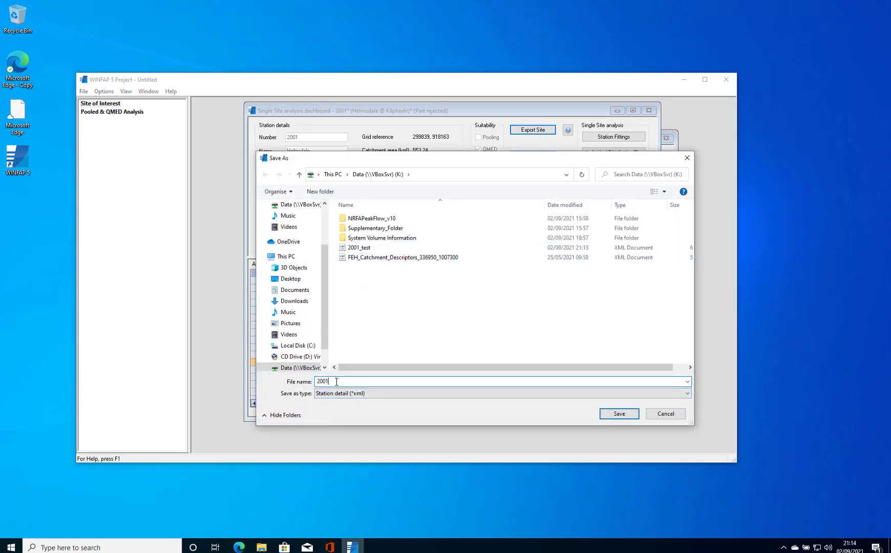
text(_test)
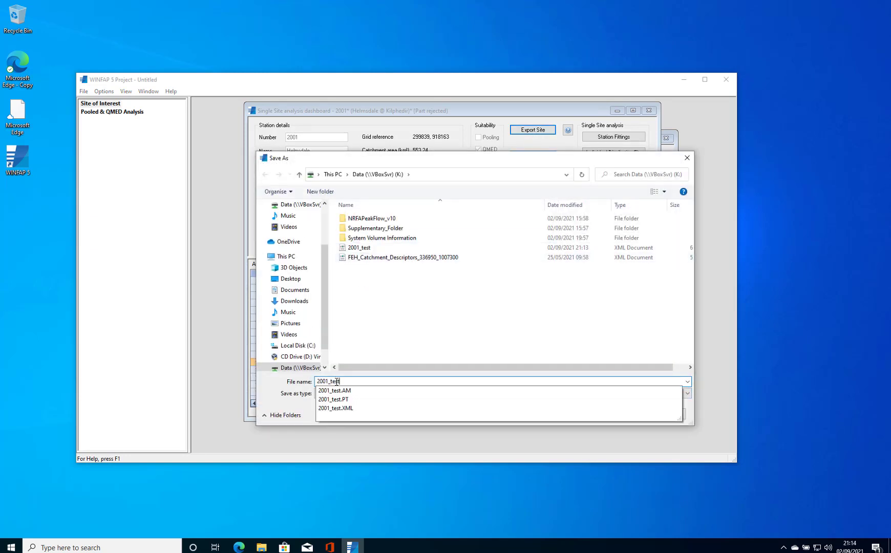
text(_edited)
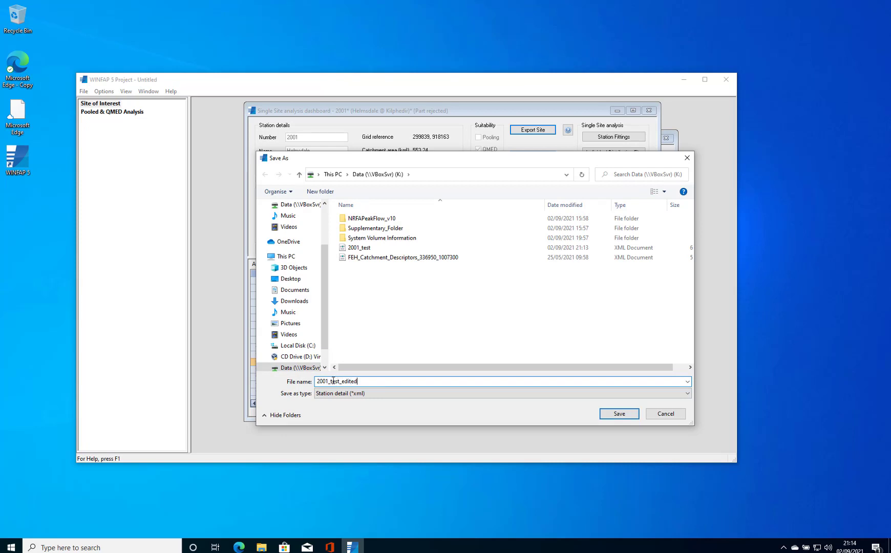
click(618, 415)
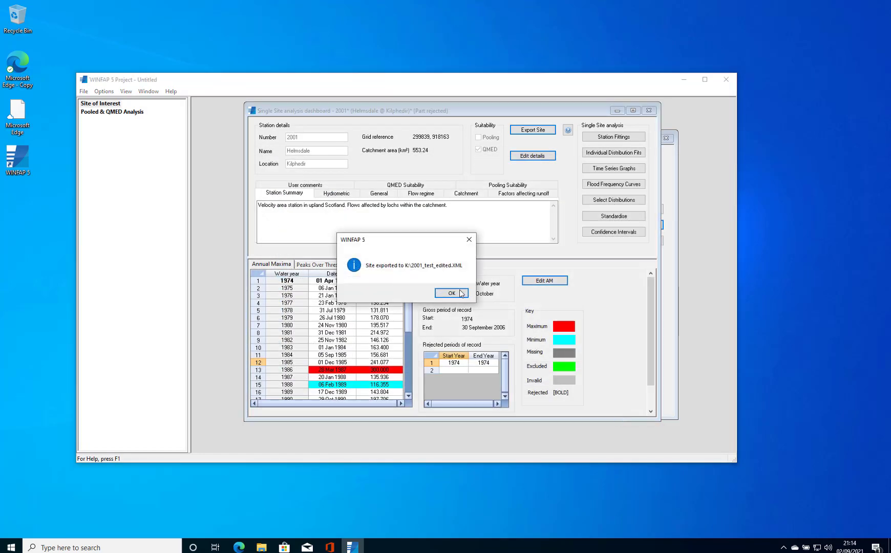
click(460, 292)
click(649, 110)
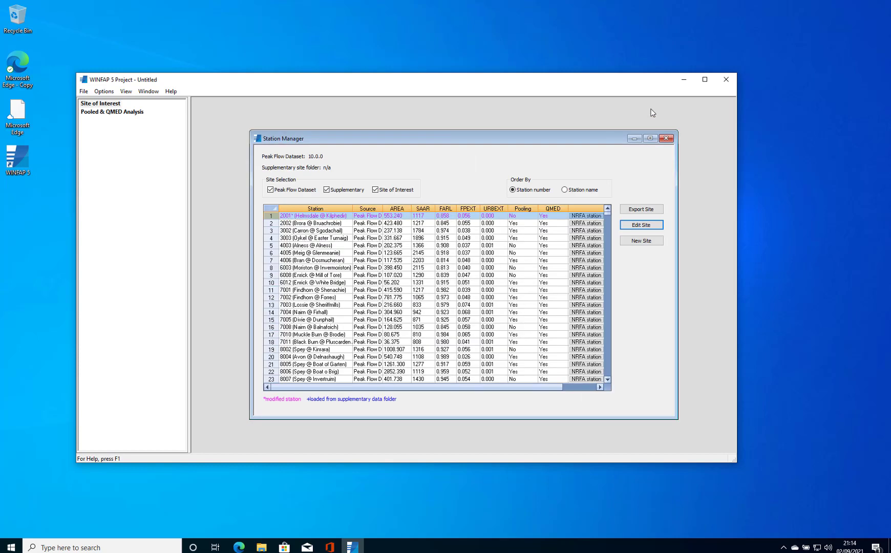
Step: Start a new site from the Station Manager and import its catchment descriptors from FEH_Catchment_Descriptors_336950_1007300
click(642, 241)
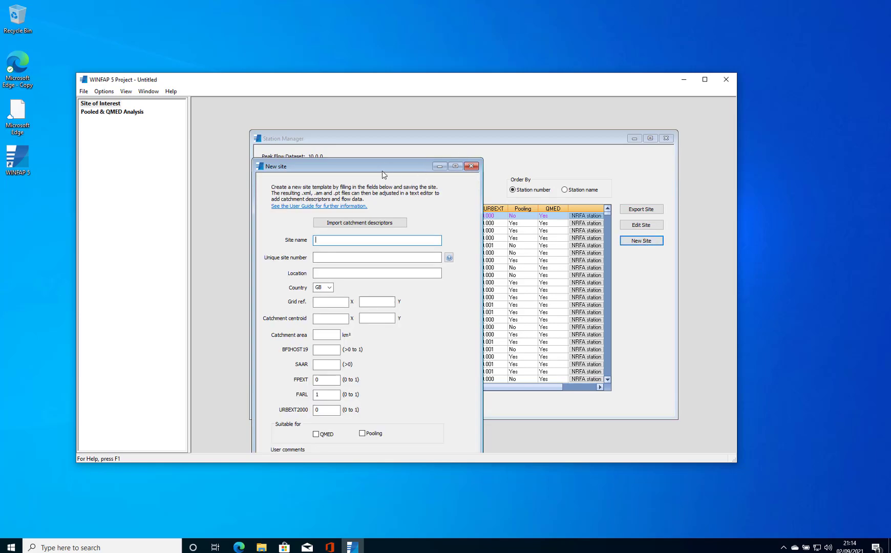
drag(387, 154, 424, 104)
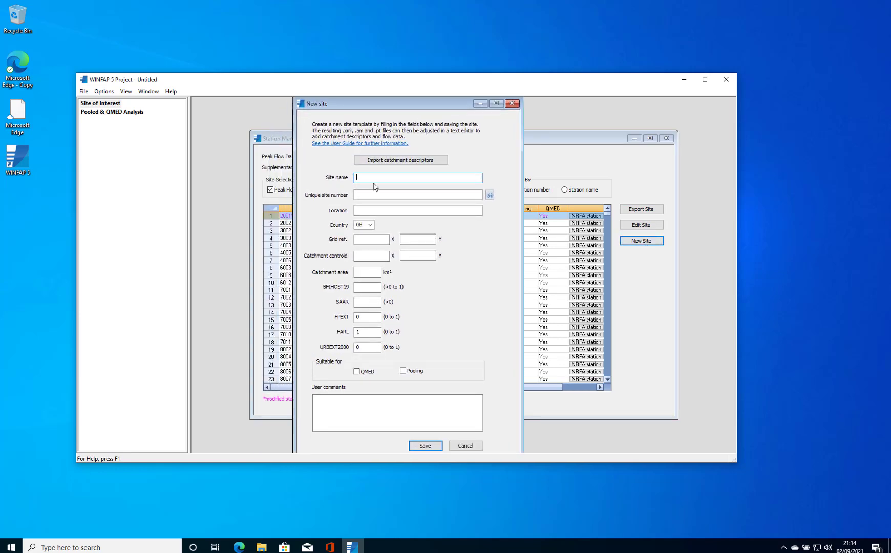
click(392, 161)
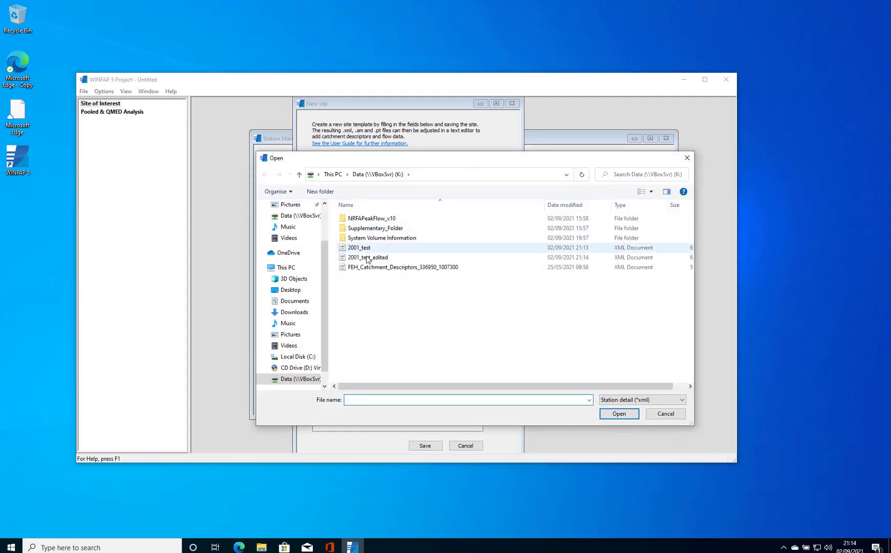
click(371, 267)
click(616, 414)
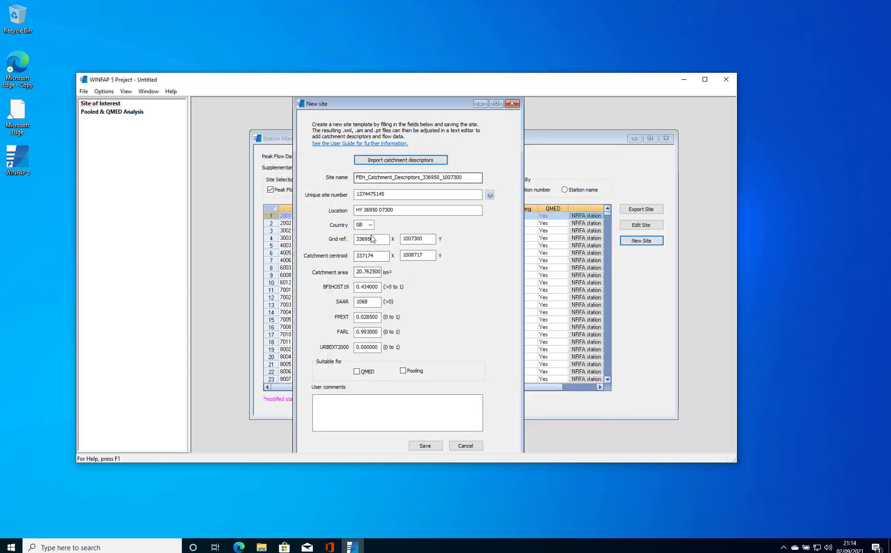
Step: Mark the new site as suitable for QMED and pooling, and enter the user comment "A very complicated catchment."
click(358, 194)
click(357, 194)
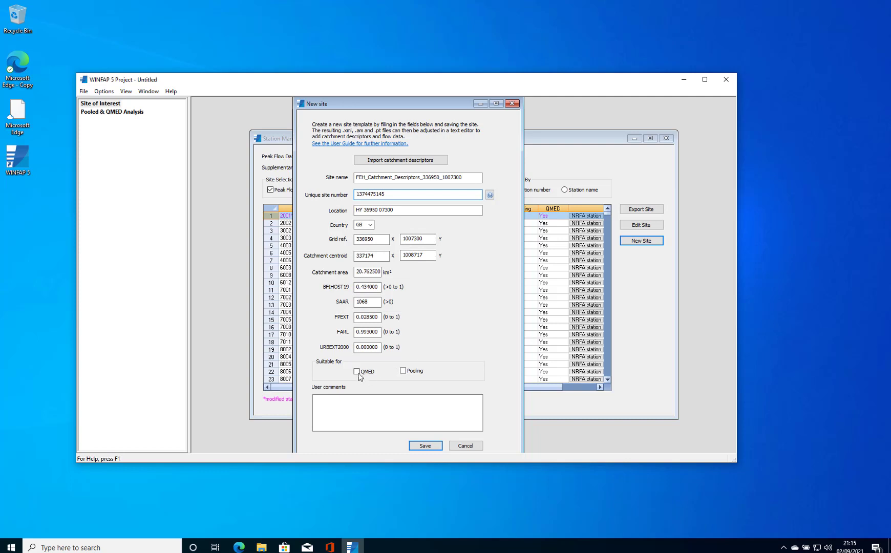
click(357, 371)
click(403, 372)
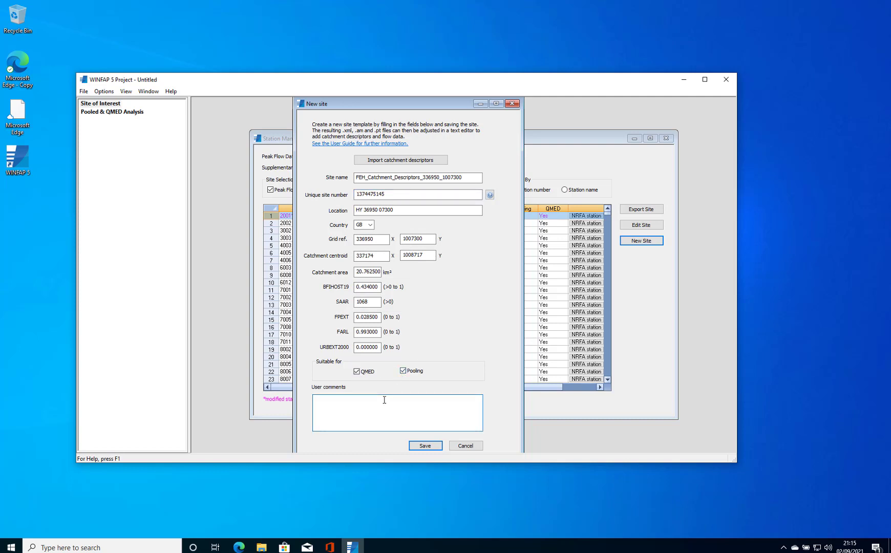
text(very complicated catchment.)
click(424, 446)
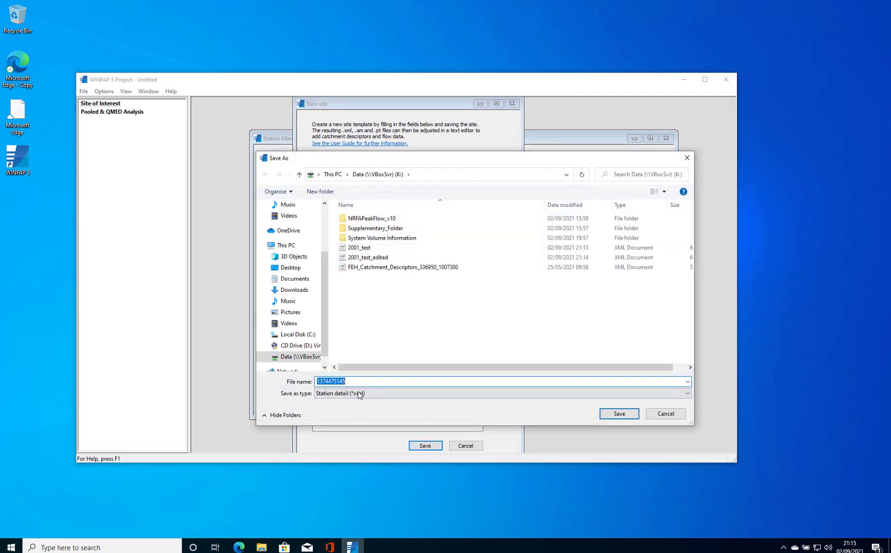
click(348, 381)
click(318, 381)
text(New_Catchments)
click(609, 414)
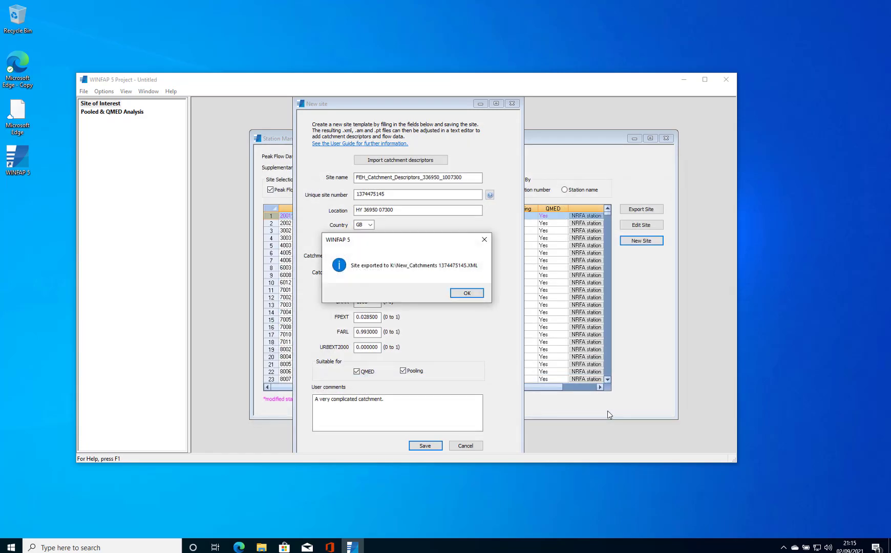
click(464, 295)
click(512, 104)
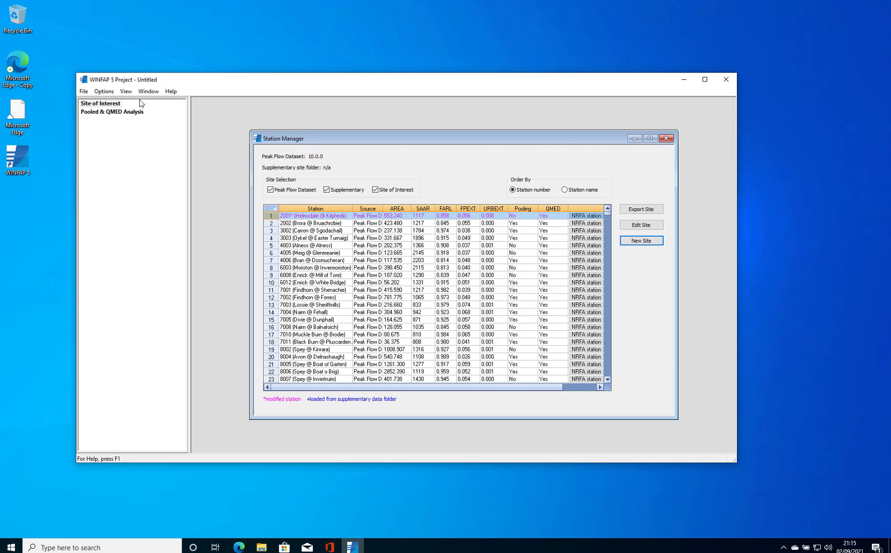
Step: Import the 2001_test station file from the K: drive as the site of interest
click(84, 91)
click(90, 126)
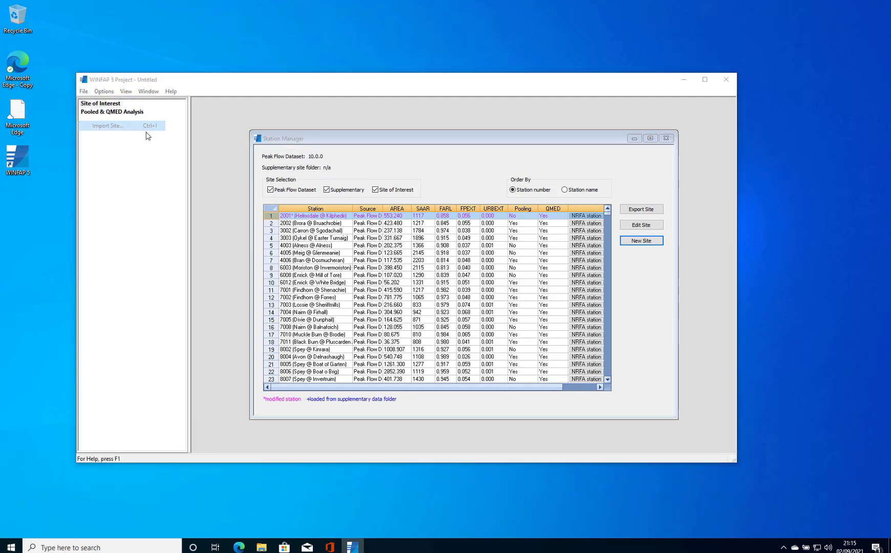
click(365, 249)
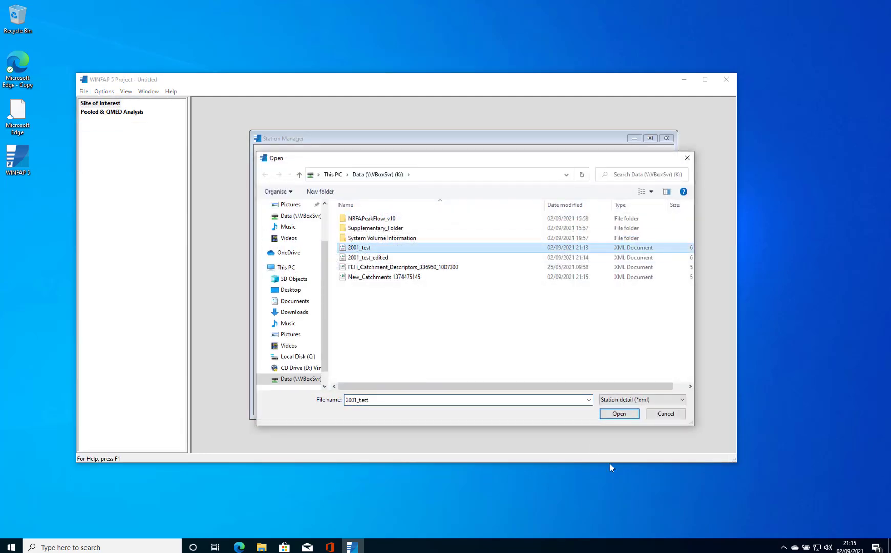
click(618, 414)
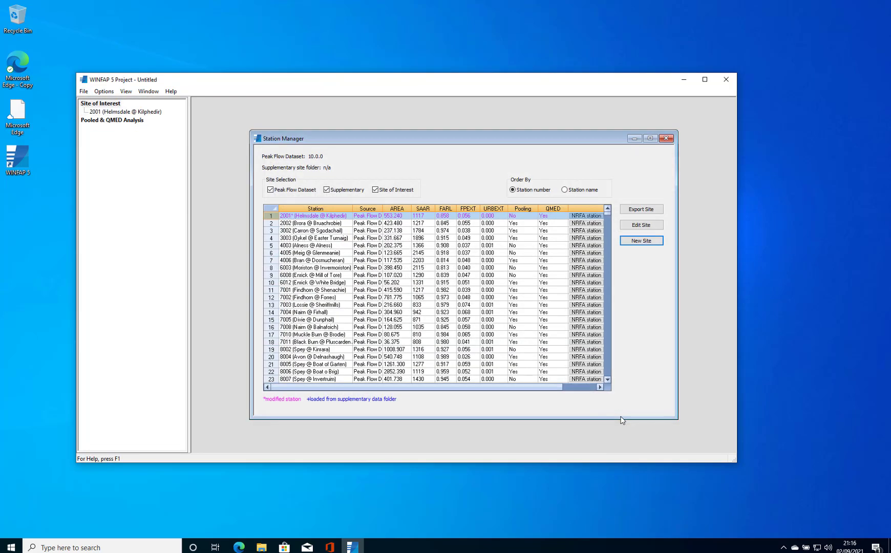
Step: Review the imported station's single site dashboard, including its peaks over threshold and catchment descriptors, and close it
double_click(135, 114)
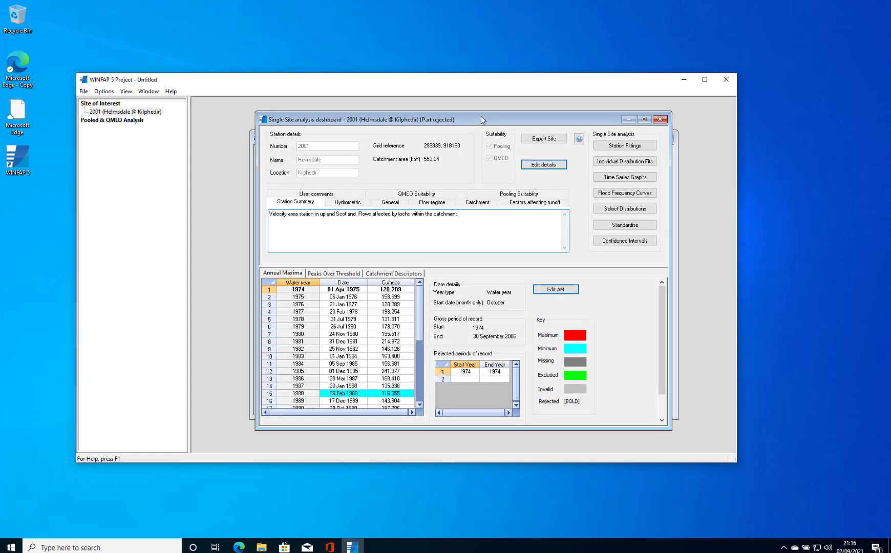
click(336, 273)
click(381, 274)
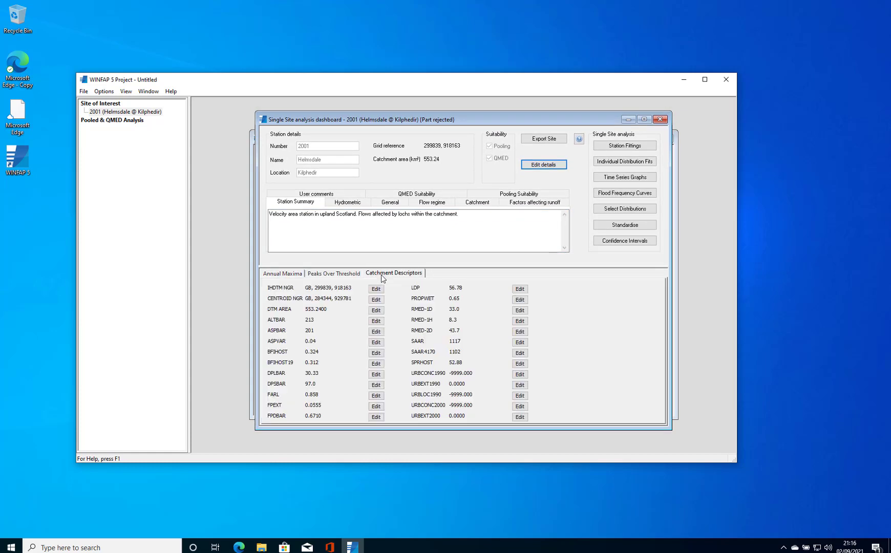
click(660, 120)
click(104, 91)
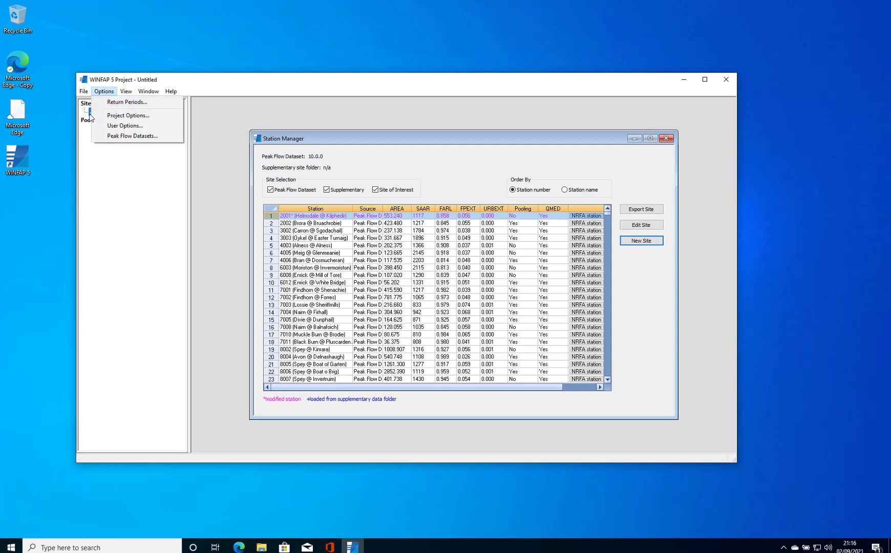
click(82, 119)
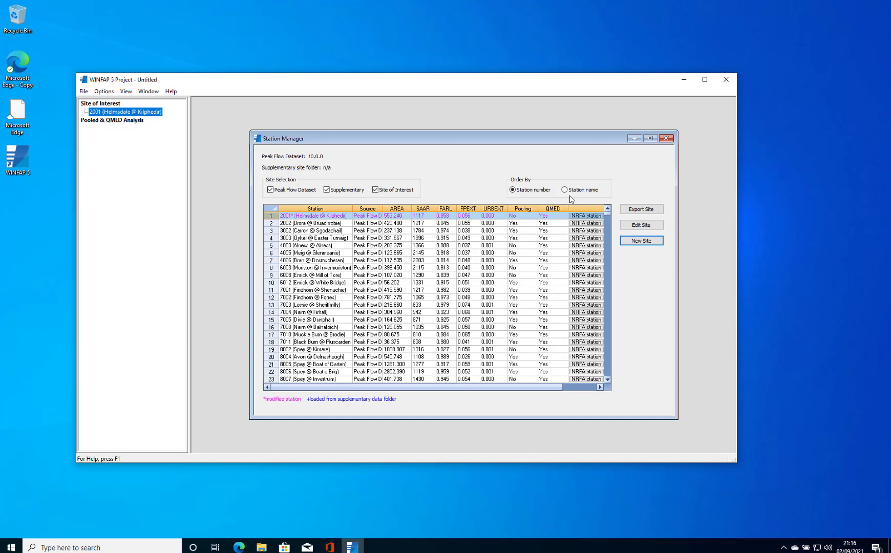
Step: Start a new project and import the 2001_test_edited station file as the site of interest
click(84, 92)
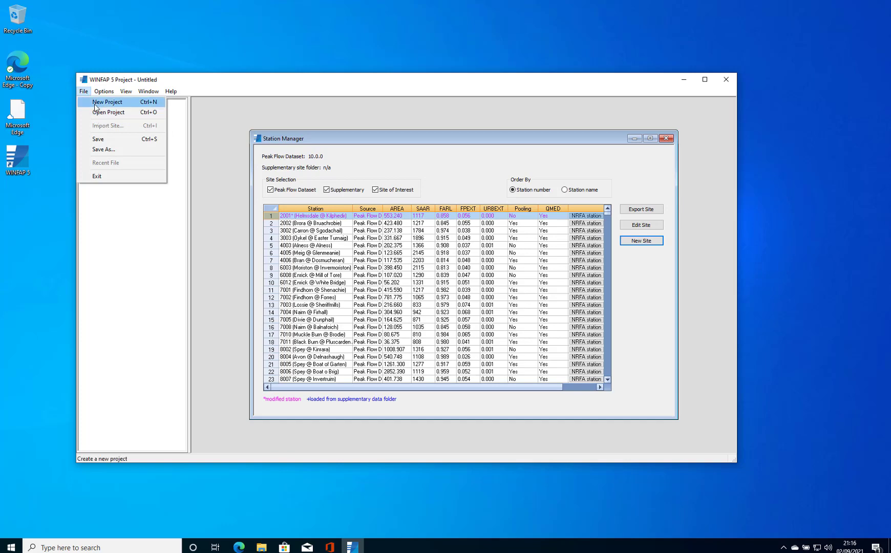
click(100, 101)
click(432, 294)
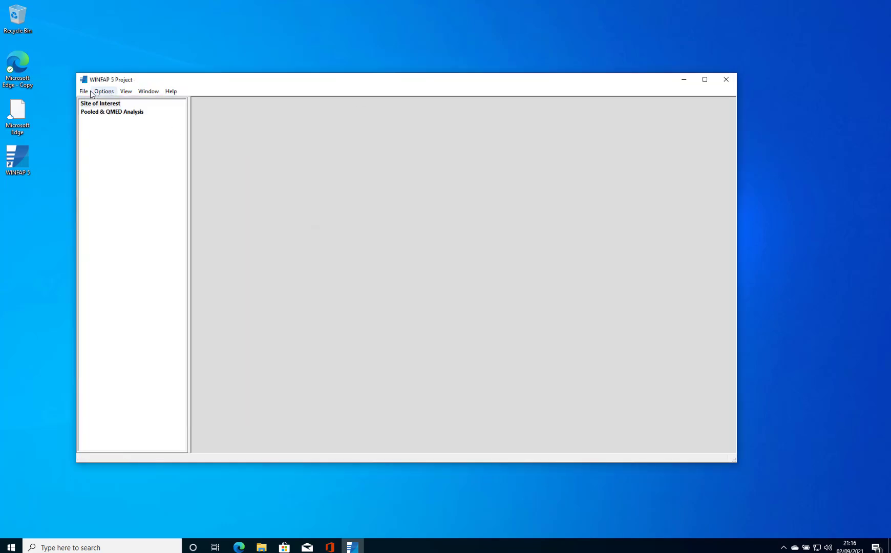
click(83, 91)
click(93, 127)
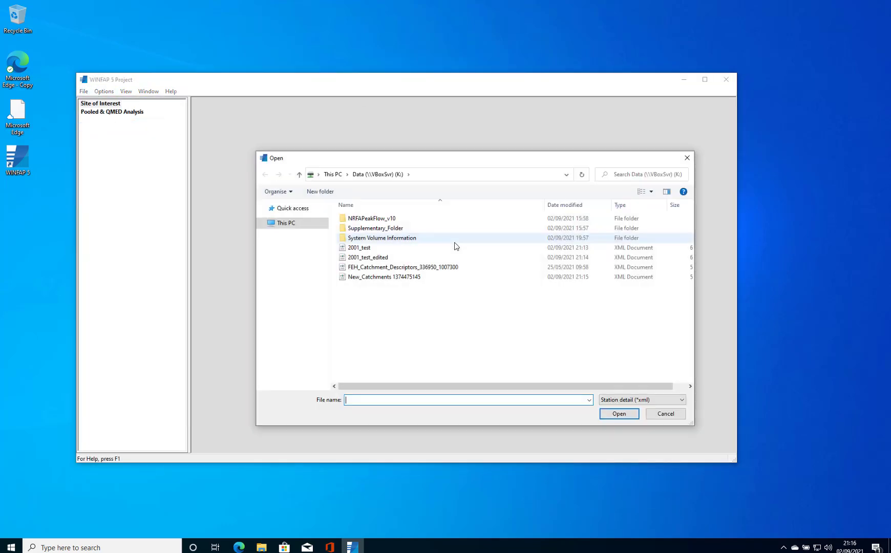
click(376, 261)
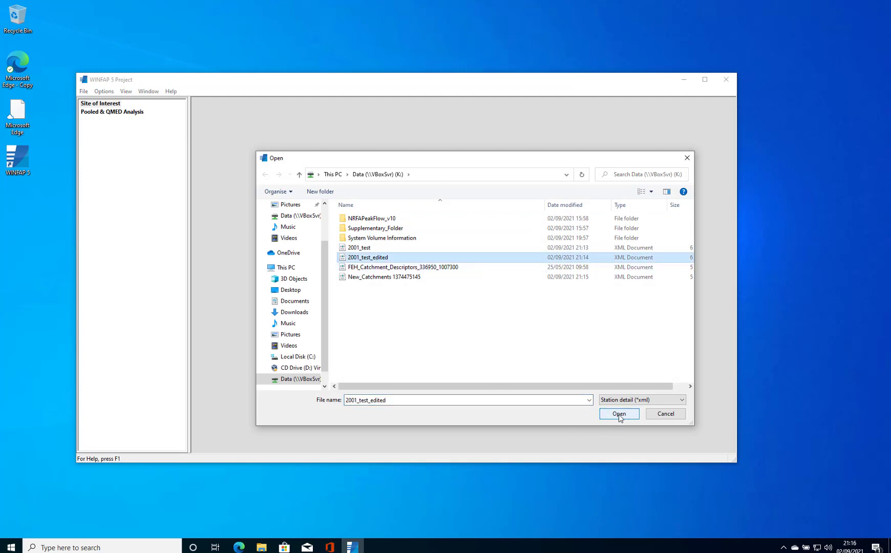
click(618, 413)
Step: Check the edited station's suitability flags and 1986 annual maximum in its single site dashboard, and close it
double_click(117, 113)
drag(527, 189, 499, 121)
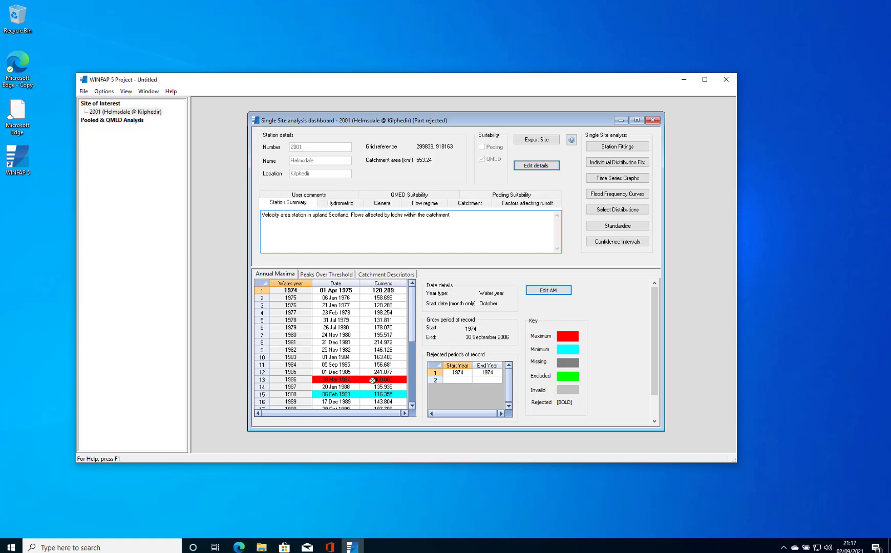
click(652, 120)
click(84, 91)
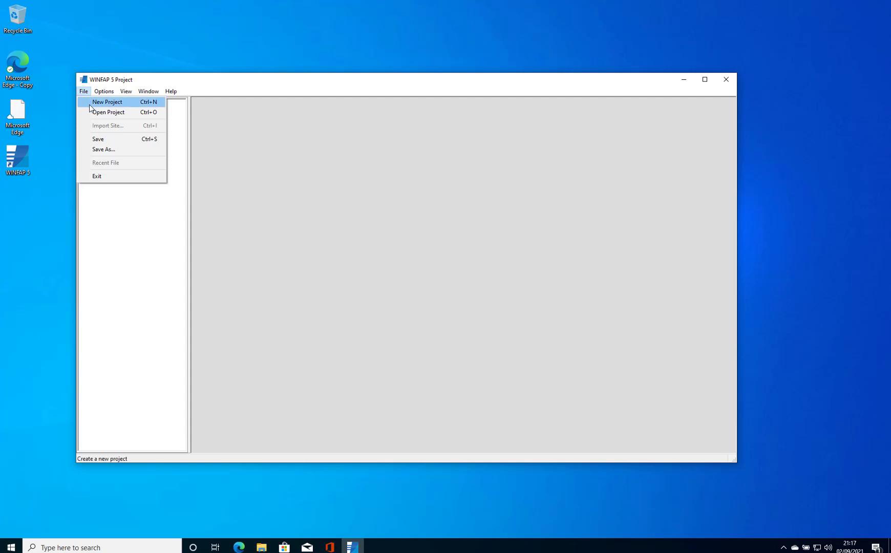
click(103, 102)
click(441, 293)
click(84, 91)
click(98, 126)
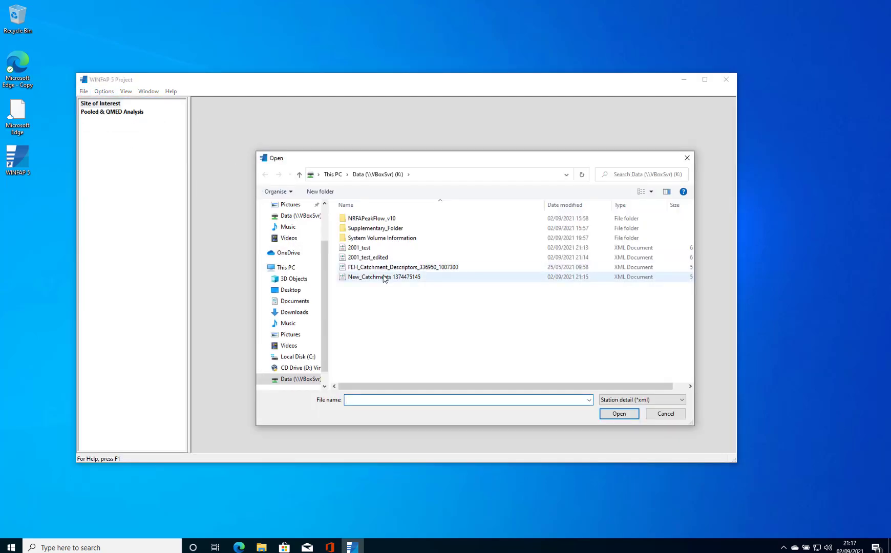
click(379, 277)
click(629, 416)
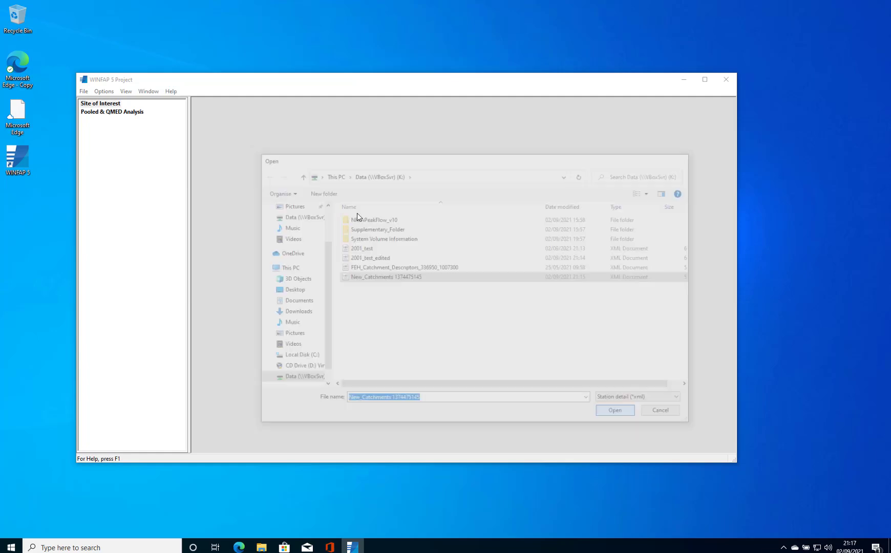
Step: Review the new catchment's descriptors, user comments, annual maxima and peaks over threshold in its dashboard, and close it
double_click(121, 113)
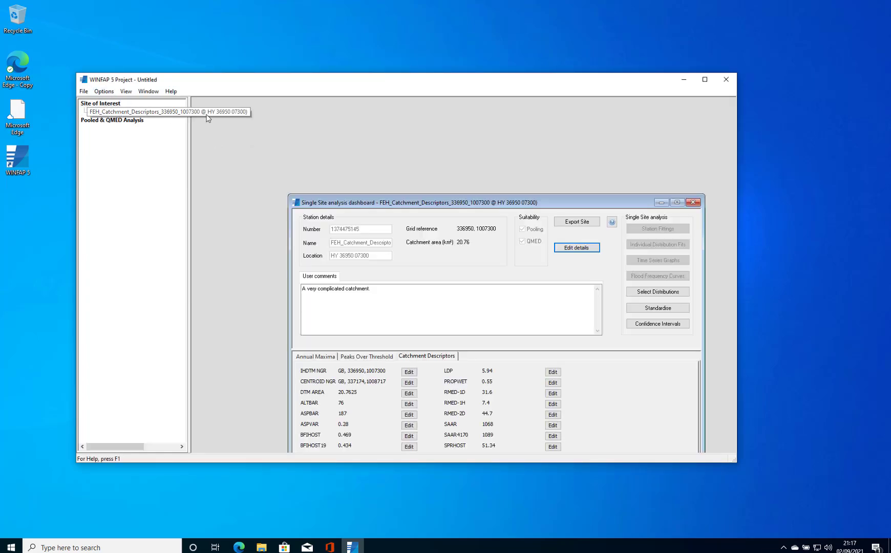
drag(513, 202, 487, 122)
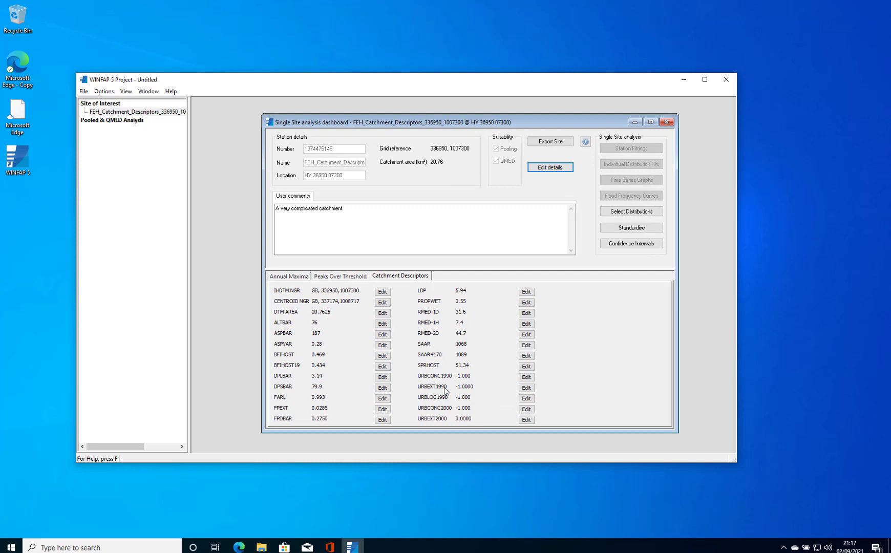
click(340, 207)
click(295, 279)
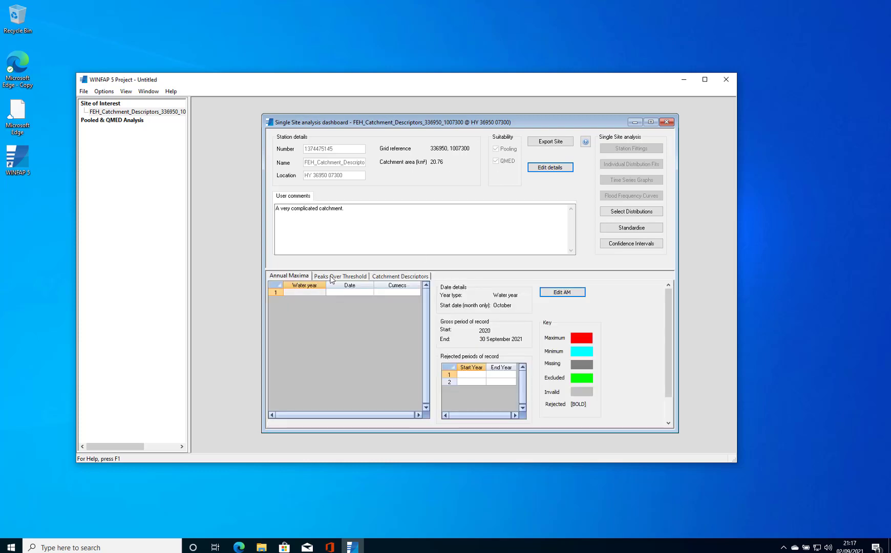
click(331, 277)
click(300, 277)
click(666, 123)
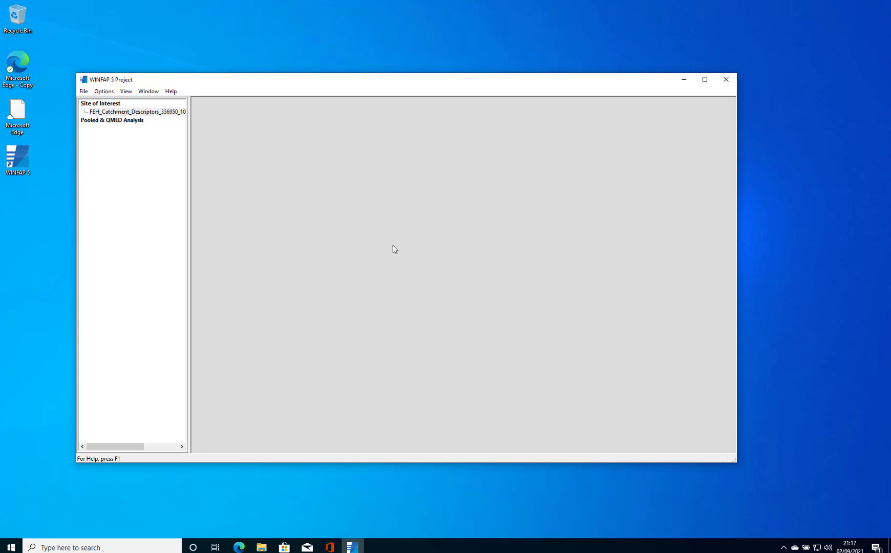
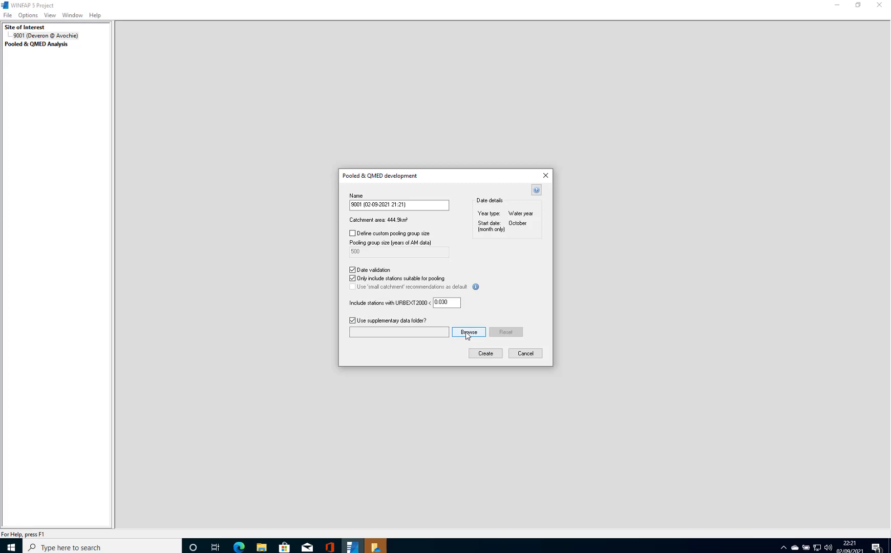
Step: Set K:\Supplementary_Folder as the supplementary data folder and create the pooled and QMED analysis for station 9001
click(467, 334)
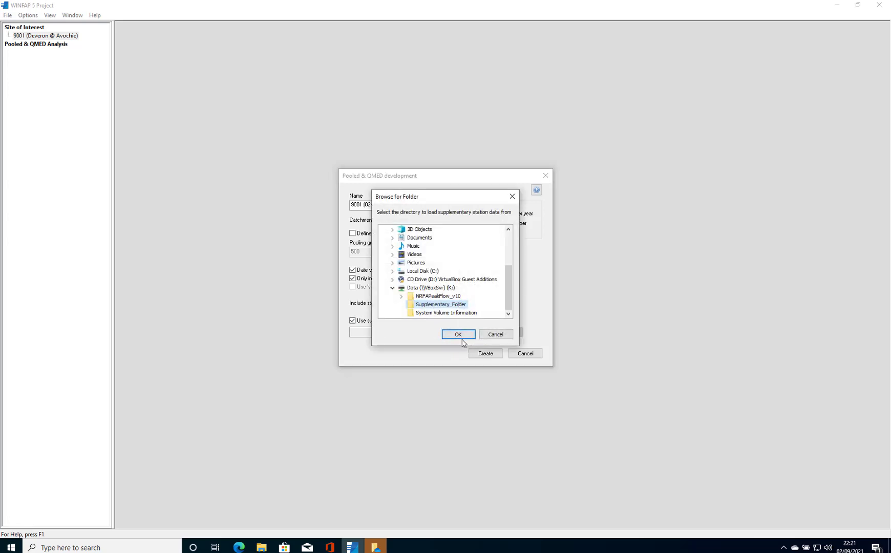
click(460, 336)
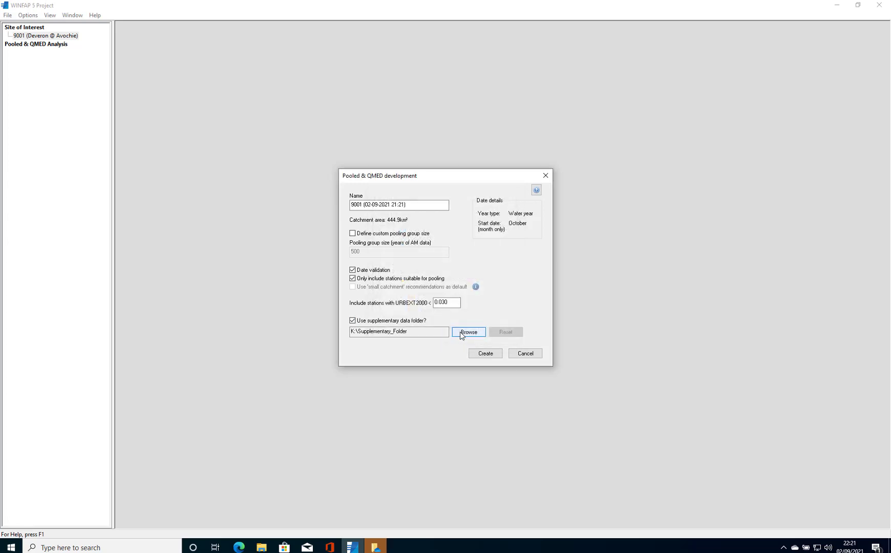
click(479, 354)
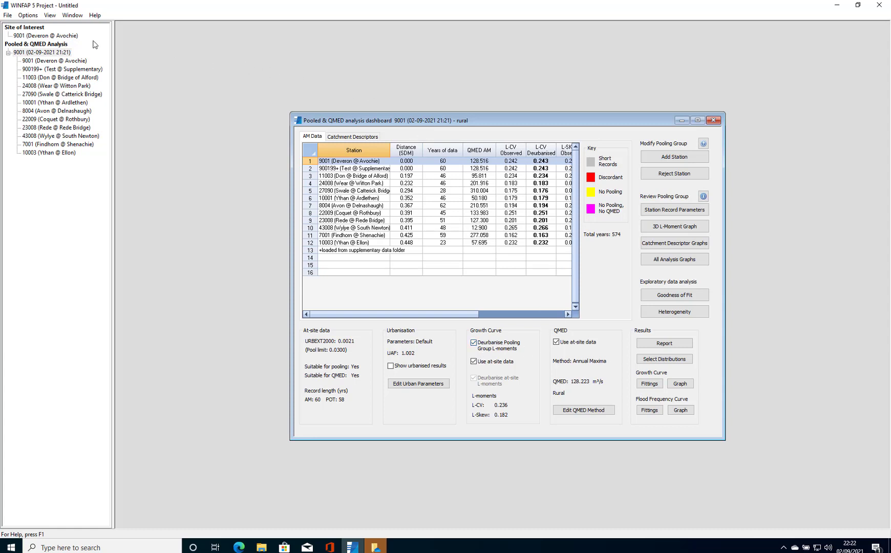
Step: Open the Station Manager and enlarge its window to inspect the stations now available
click(50, 16)
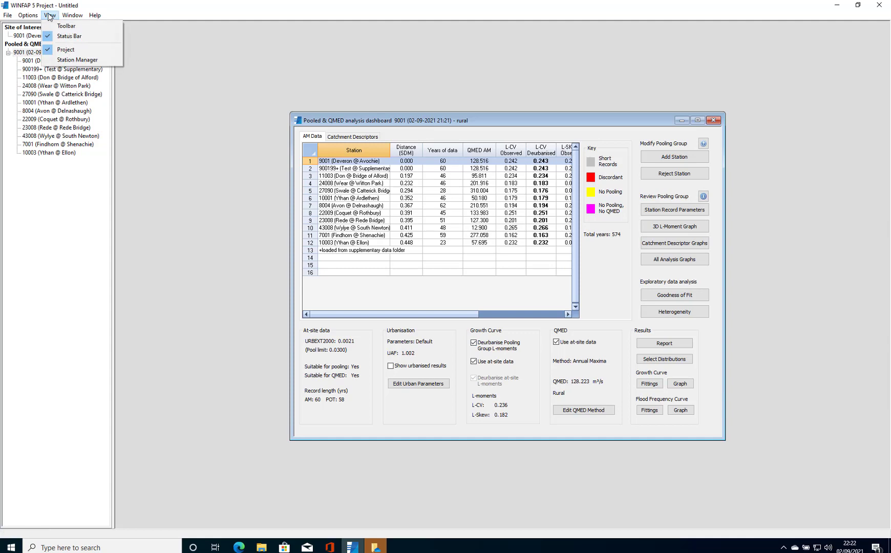
click(77, 59)
drag(470, 136, 453, 99)
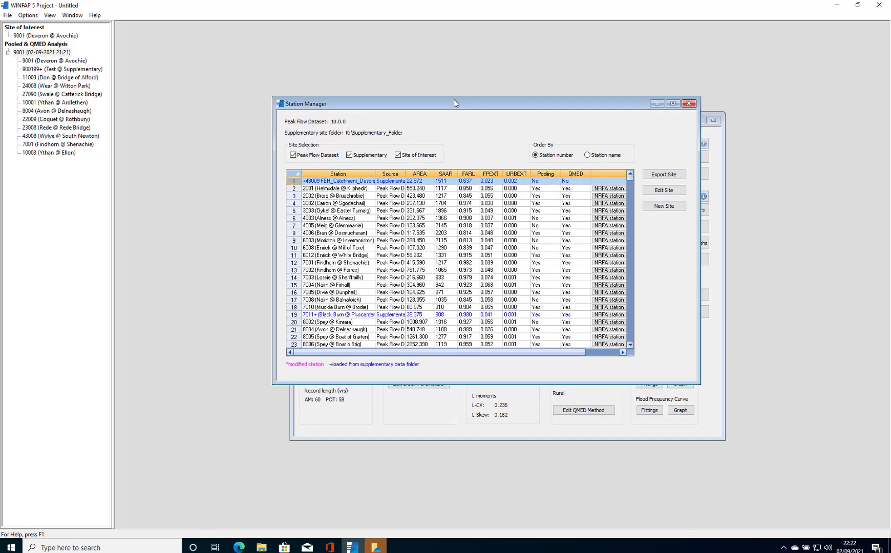
drag(461, 384, 461, 483)
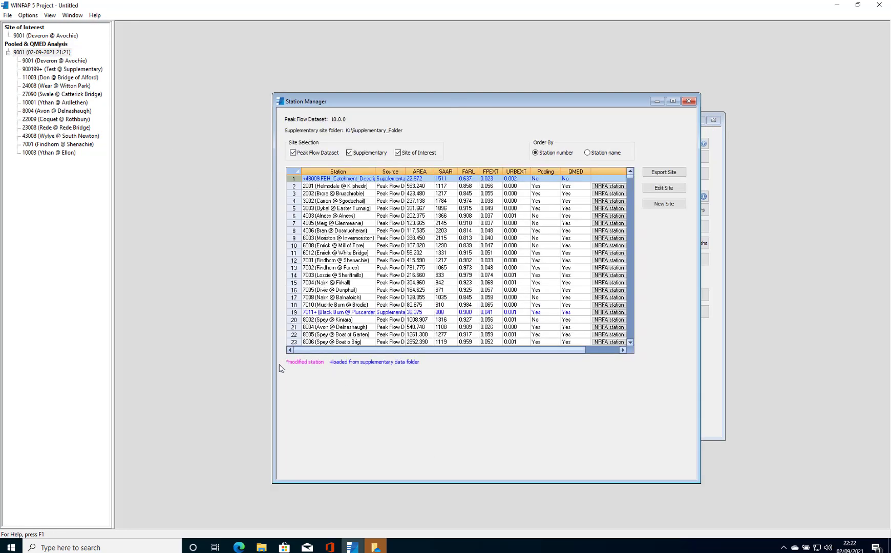
drag(272, 357, 225, 356)
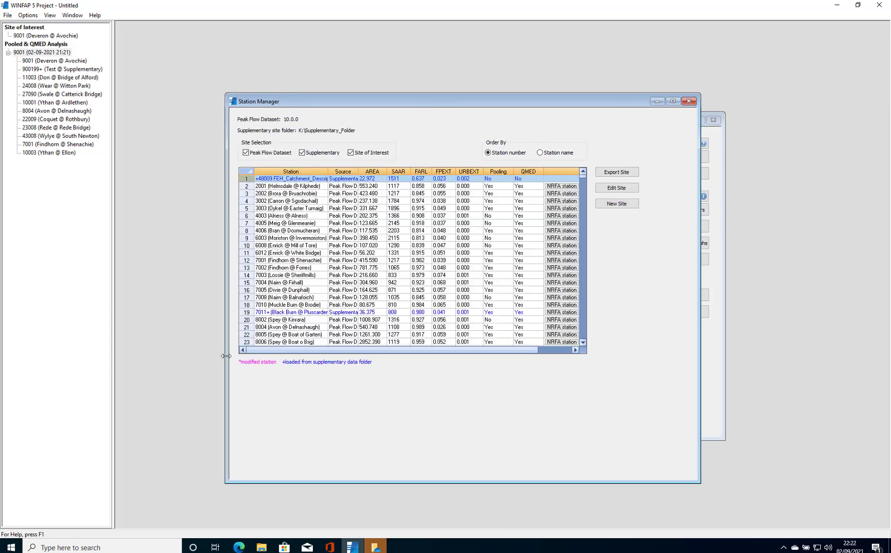
Step: Filter the Station Manager list to supplementary stations only, show all sources again, and close the manager
click(246, 153)
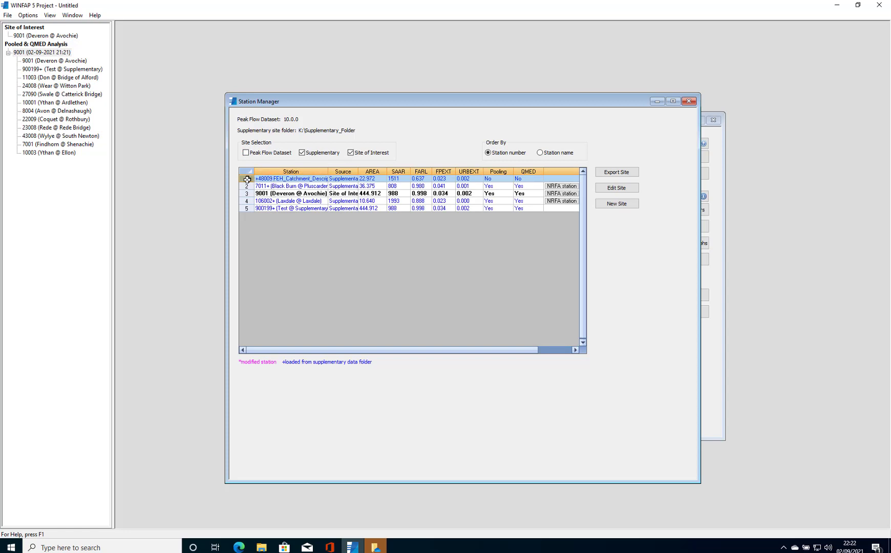
click(352, 153)
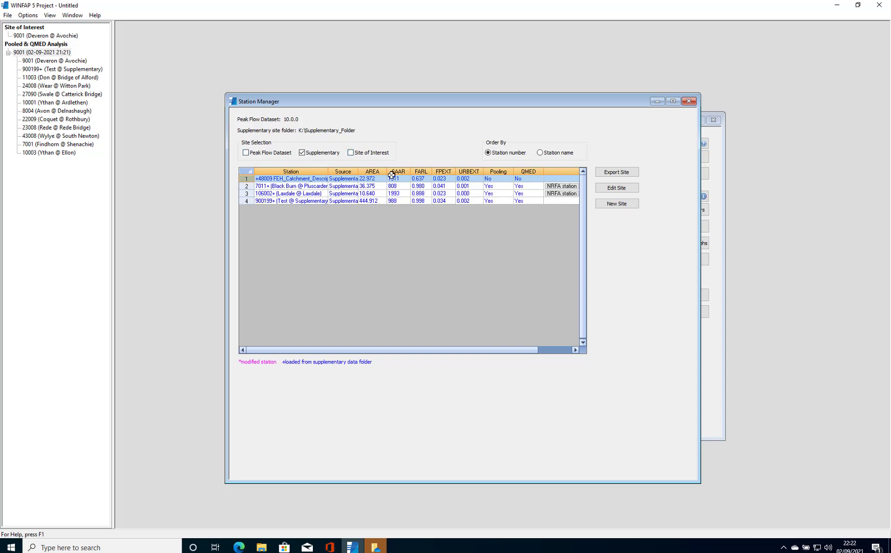
click(351, 154)
click(246, 152)
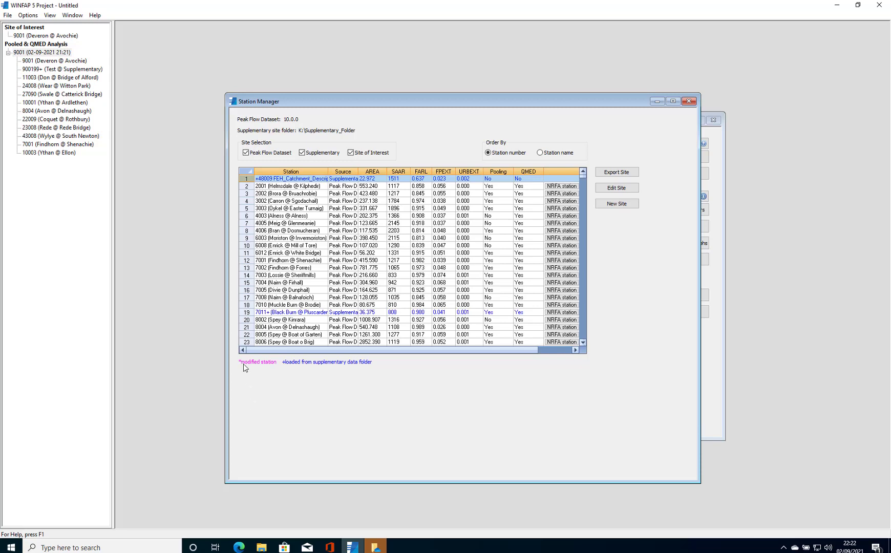
click(687, 100)
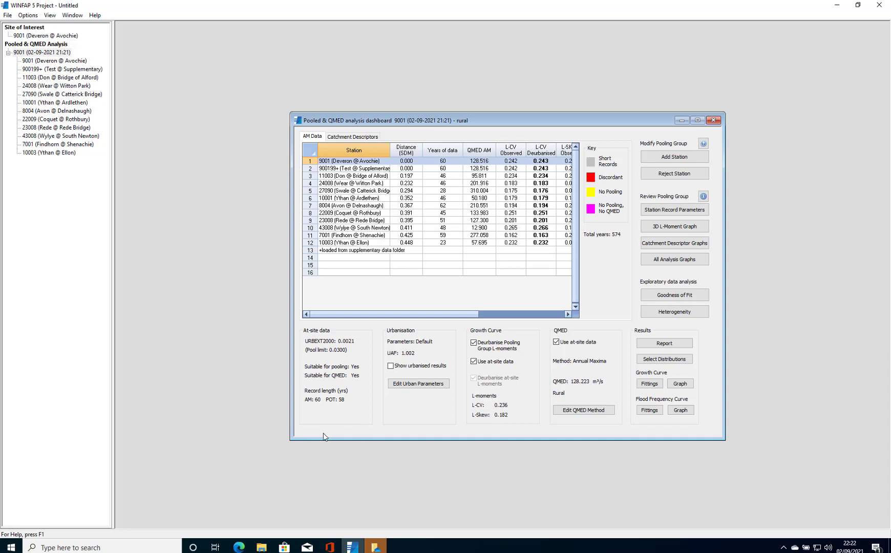
Step: Widen the pooled analysis dashboard and try the growth curve without pooling group deurbanisation and without at-site data, restoring each option
drag(302, 440, 186, 475)
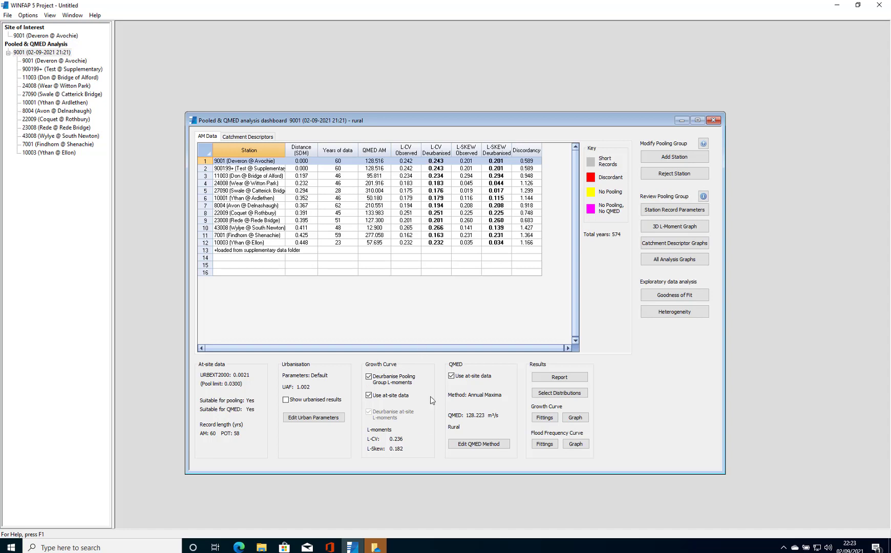
click(369, 377)
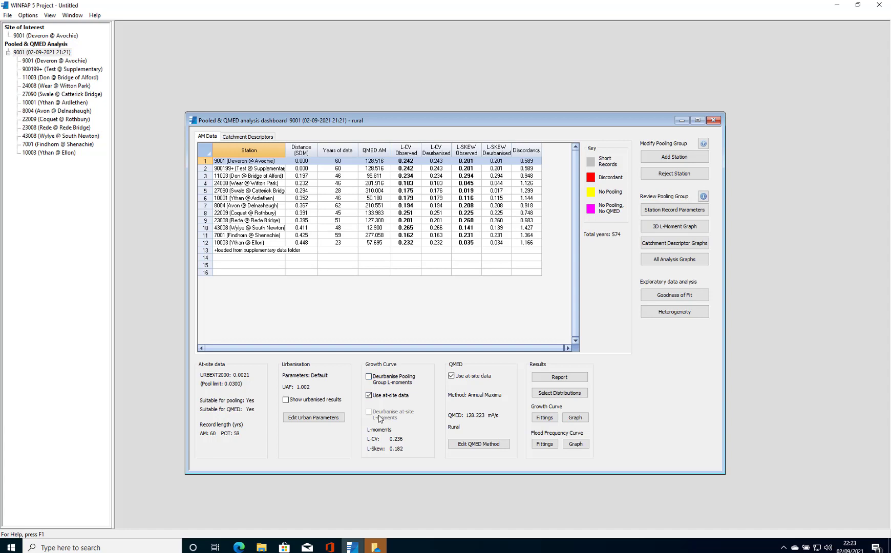
click(369, 379)
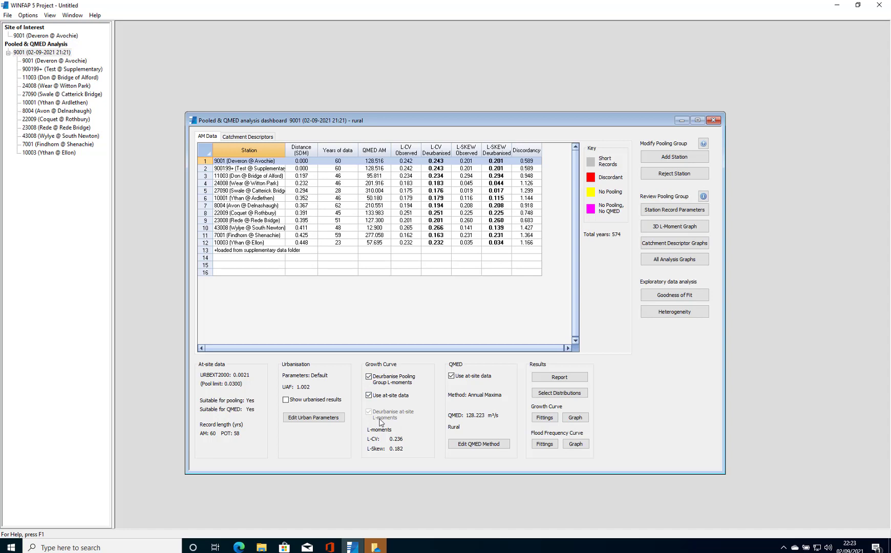
click(368, 395)
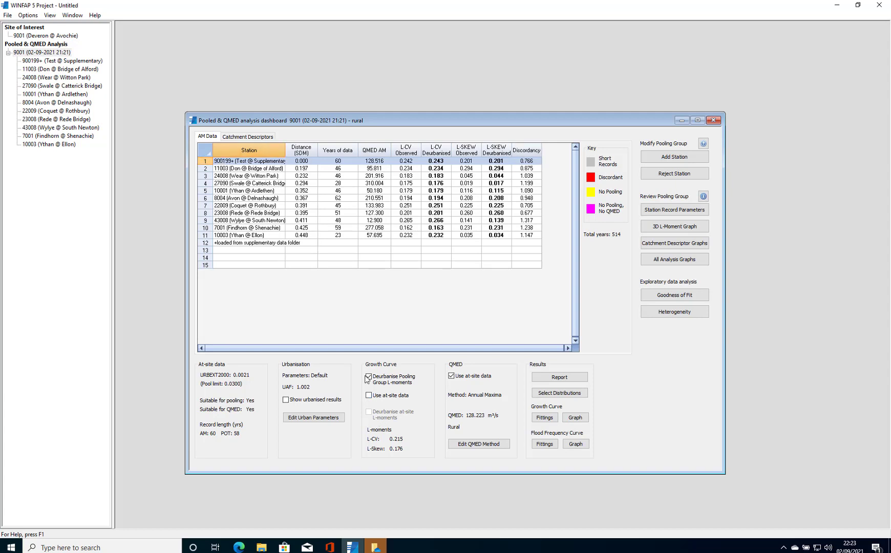
click(369, 395)
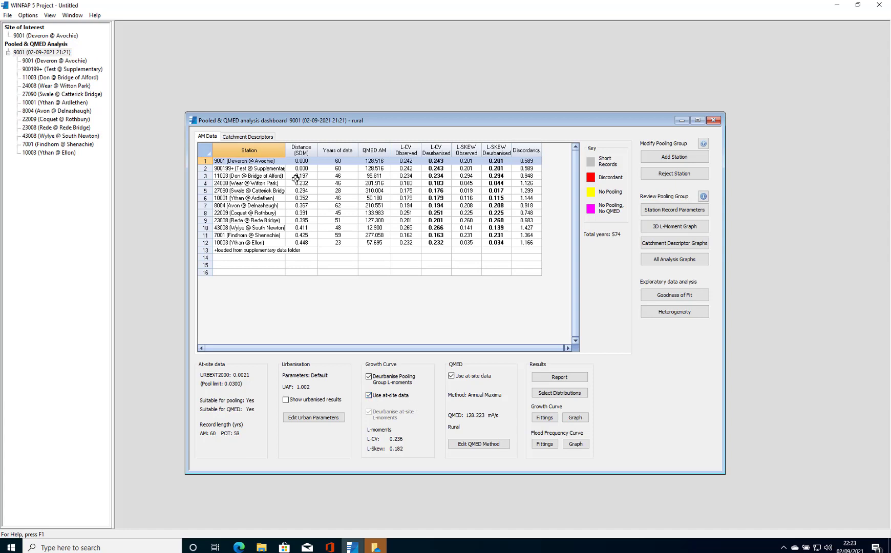
Step: Select the supplementary station 900199 in the pooling group and review the group's catchment descriptors before returning to the AM data
click(205, 170)
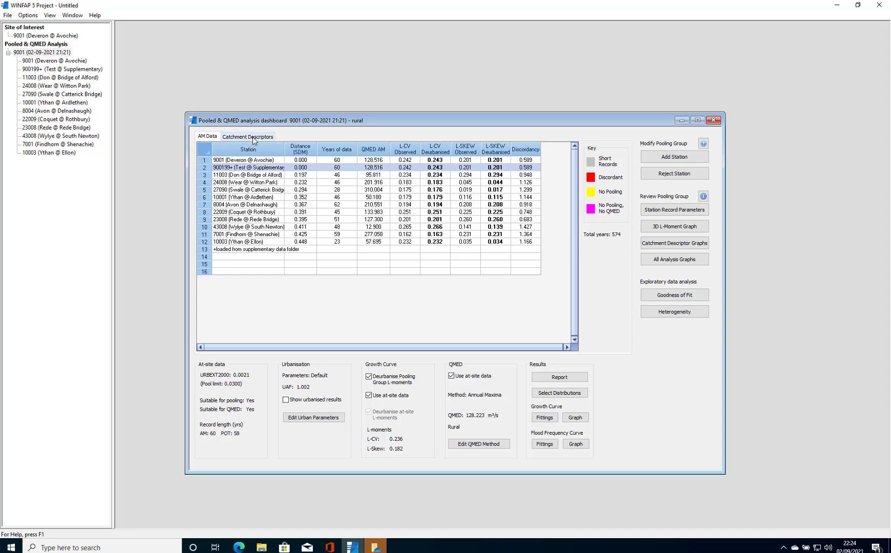
click(226, 137)
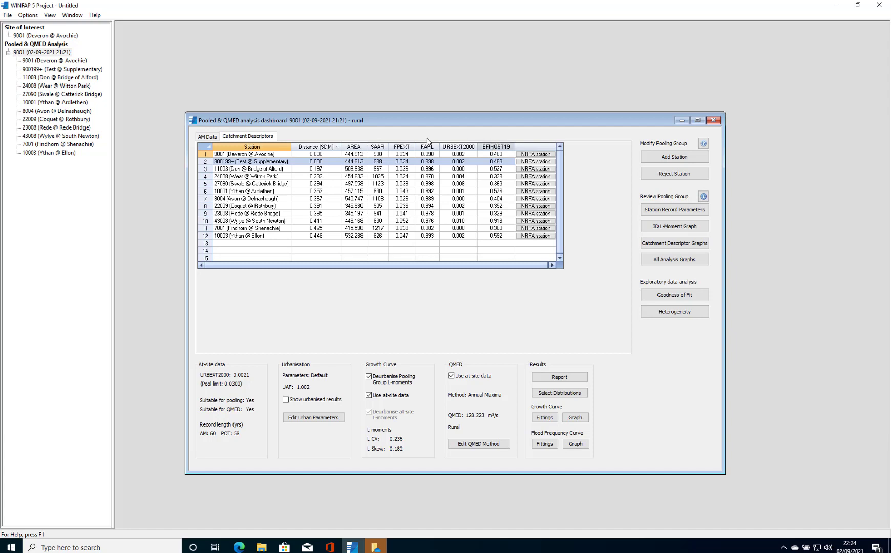
click(206, 137)
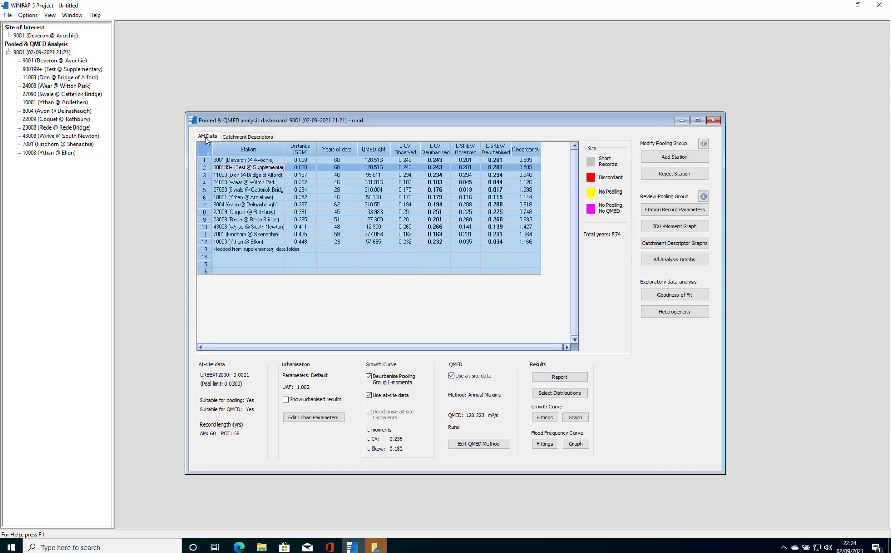
Step: Reject station 10001 (Ythan @ Ardlethen) from the pooling group
click(438, 256)
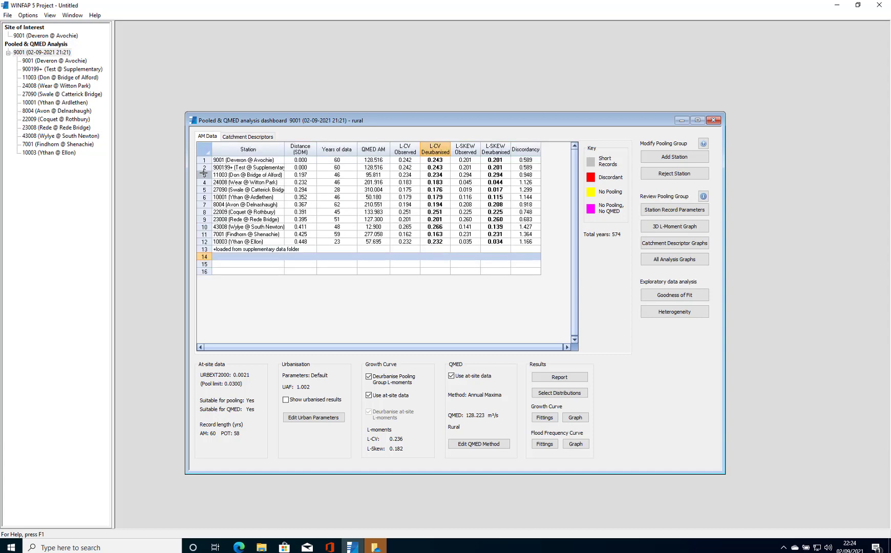
click(203, 197)
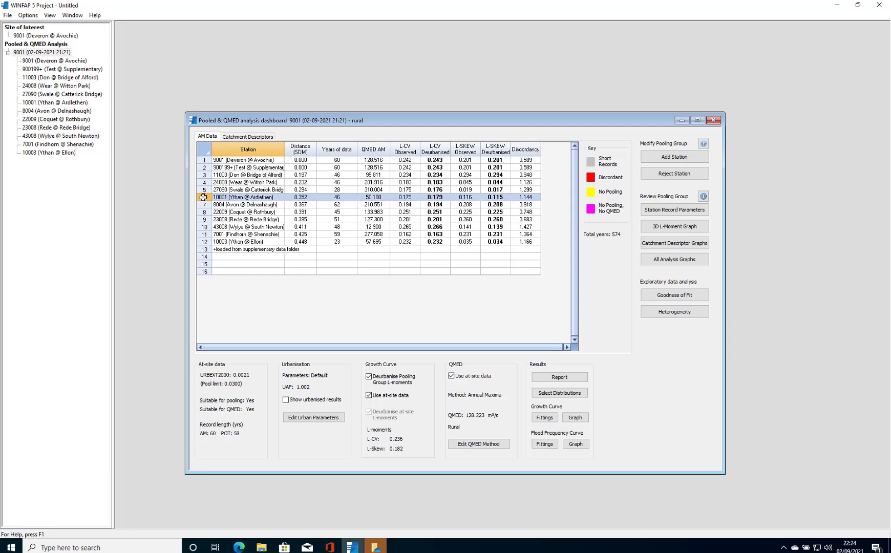
click(654, 174)
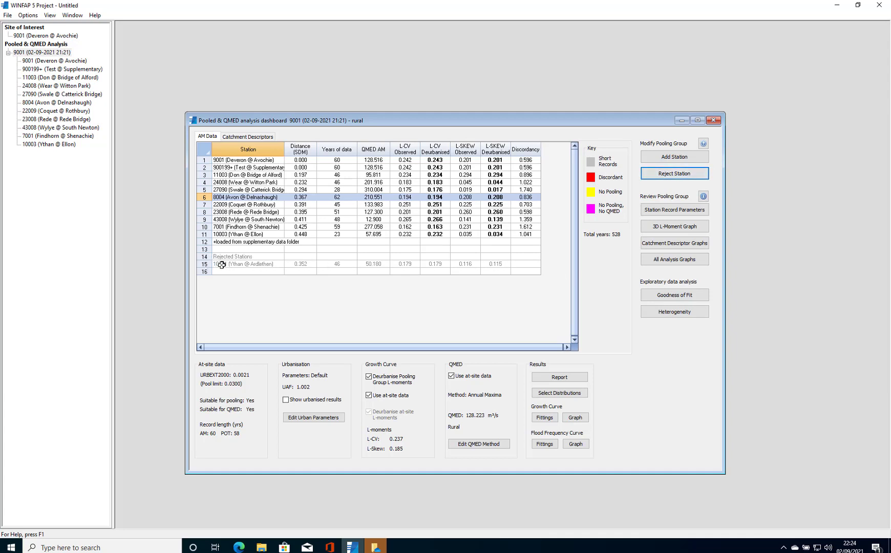
Step: Reject the supplementary station 900199 (Test @ Supplementary) from the pooling group, and add it back
click(206, 168)
click(668, 175)
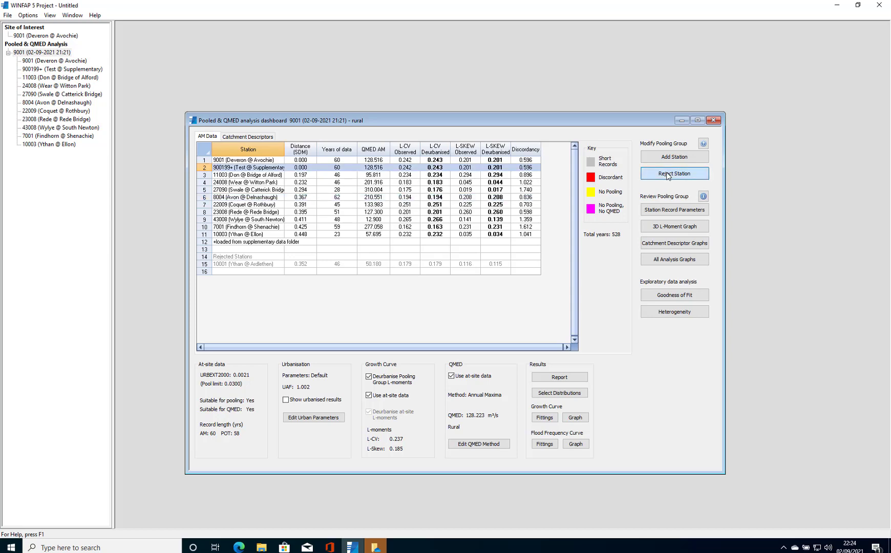
click(506, 301)
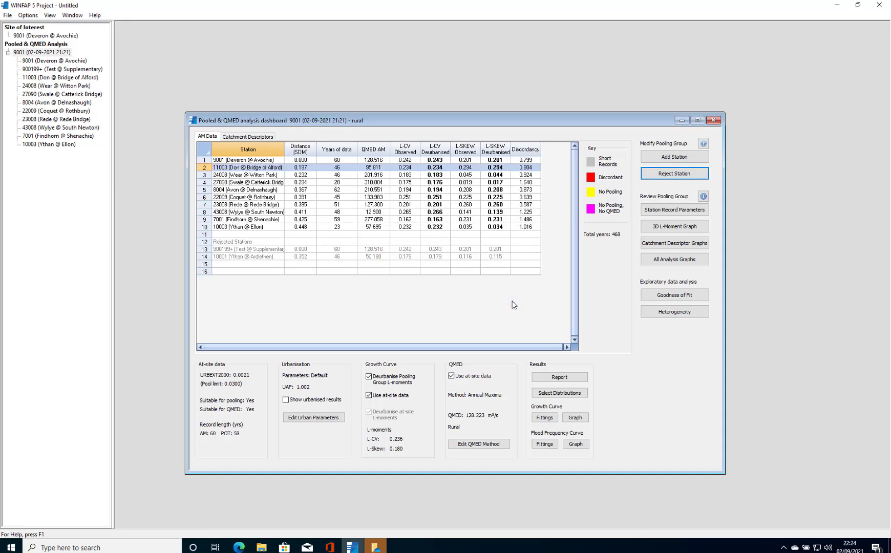
click(675, 158)
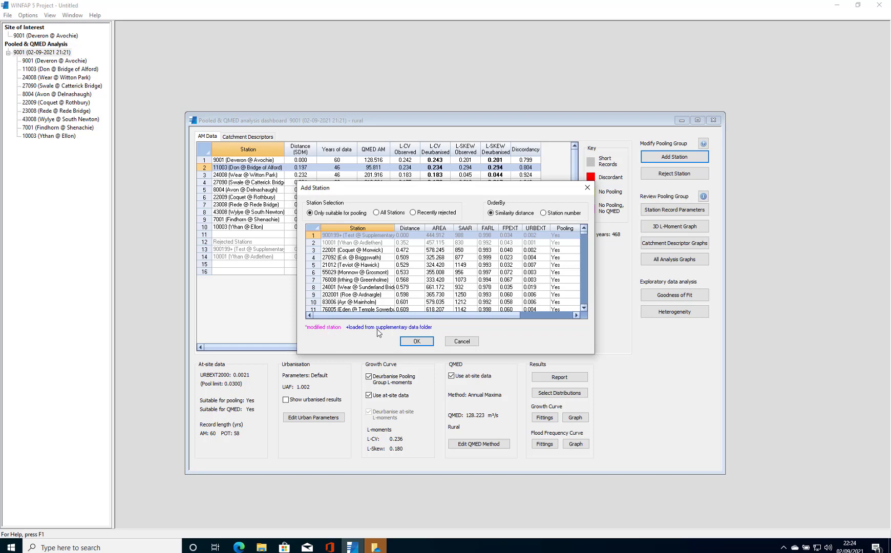
click(429, 348)
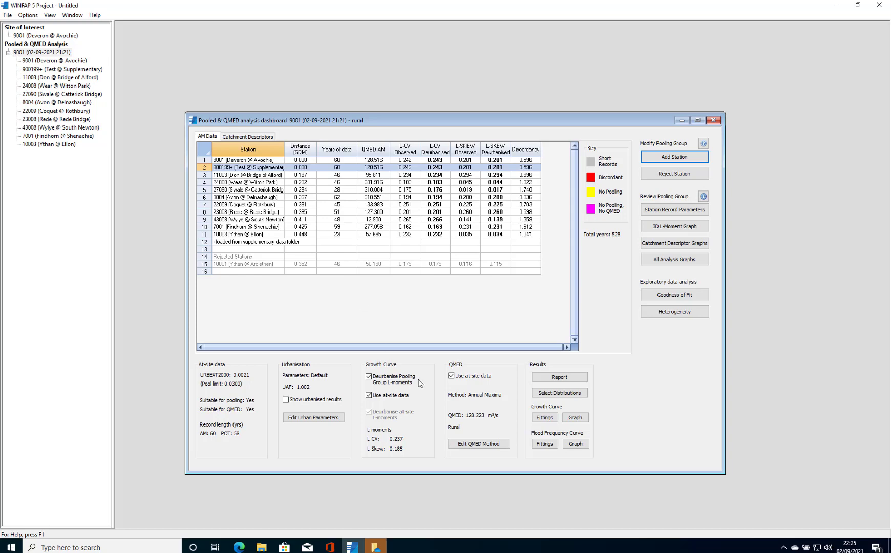
Step: Switch QMED from at-site data to Catchment Descriptors with Donor Adjustment, and review the donor stations' details
click(451, 376)
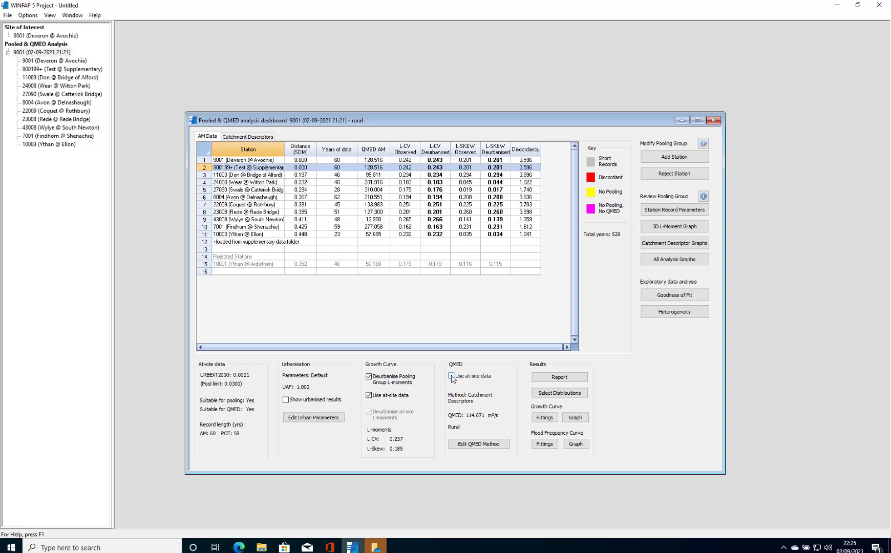
click(464, 444)
click(248, 264)
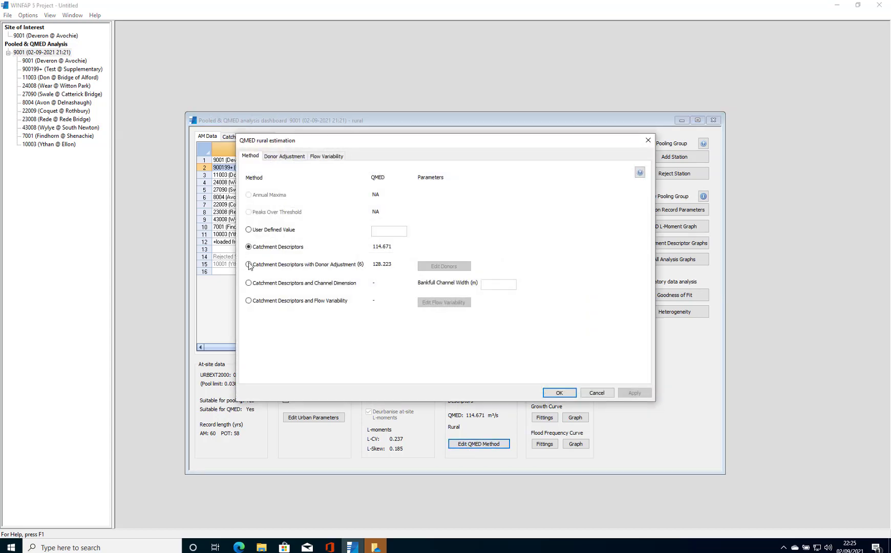
click(428, 266)
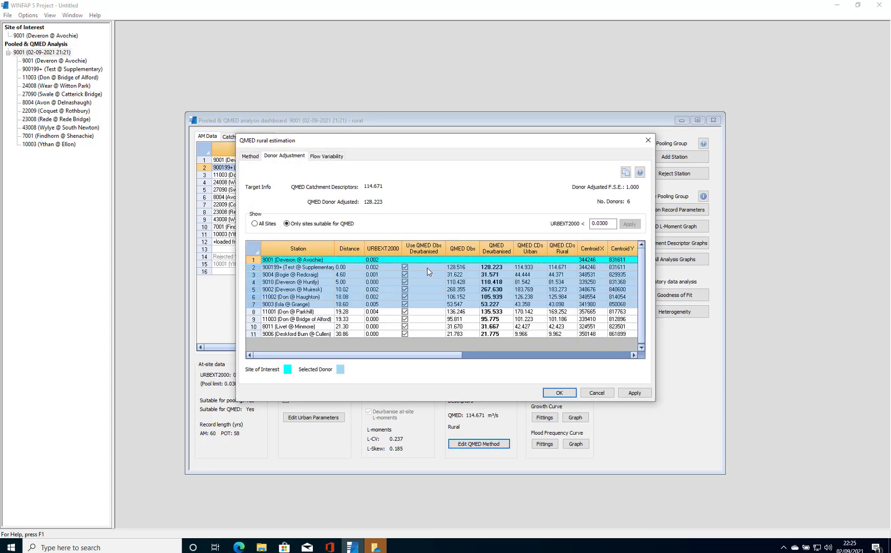
drag(439, 360, 524, 357)
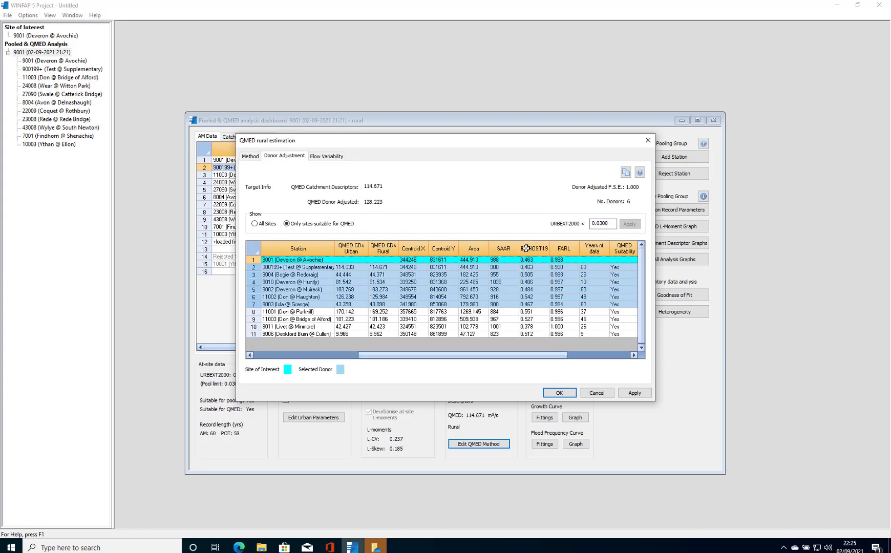
drag(523, 357, 425, 375)
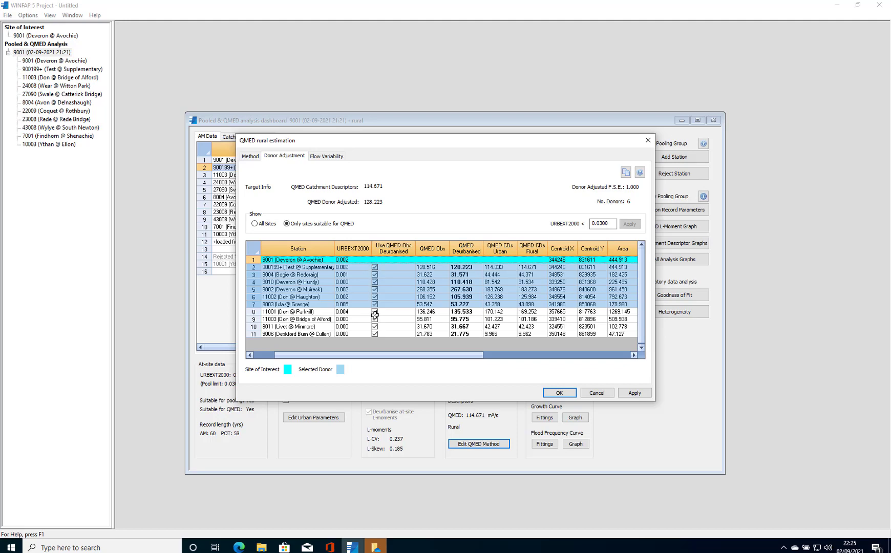
Step: Try observed QMED without deurbanising for donors 900199, 9004 and 9010, restore deurbanisation, and accept the donor-adjusted QMED method
click(374, 267)
click(374, 274)
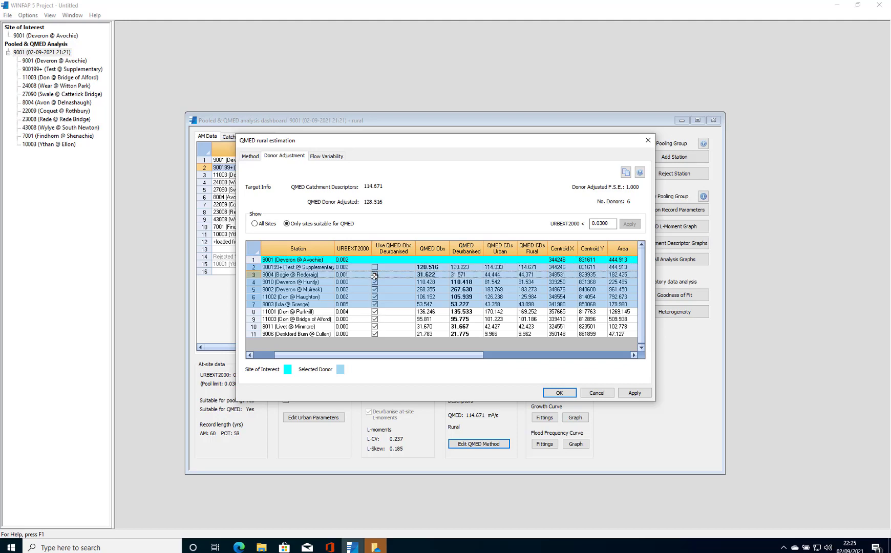
click(374, 281)
click(374, 275)
click(375, 267)
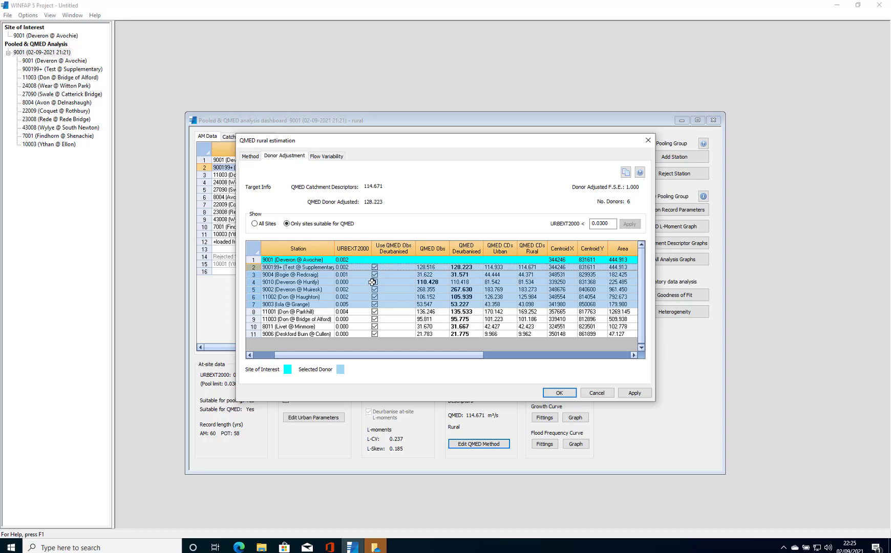
click(374, 281)
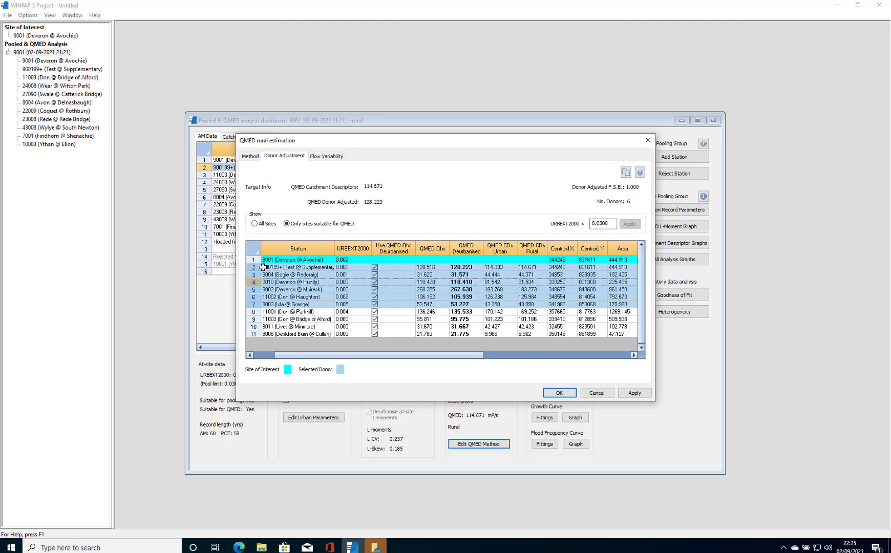
click(560, 393)
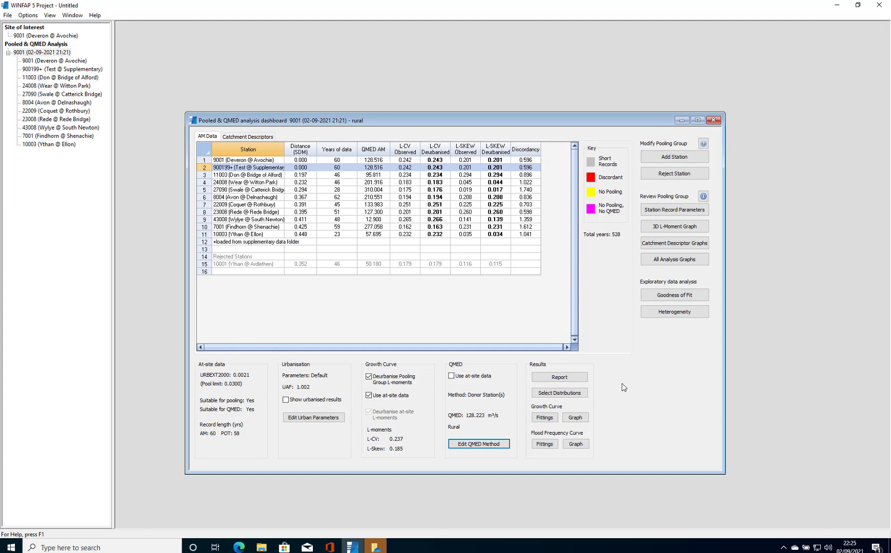
Step: Keep Generalised Logistic, Generalised Extreme Value and Kappa 3 as the selected fittings, and save the HTML report as WINFAP_DesignFloodEstimation_9001 in Documents
click(551, 395)
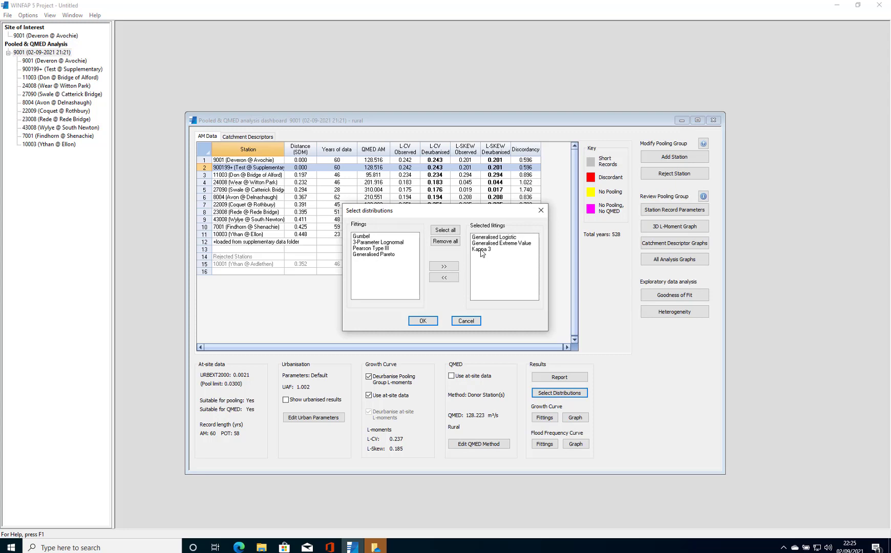
click(423, 321)
click(555, 378)
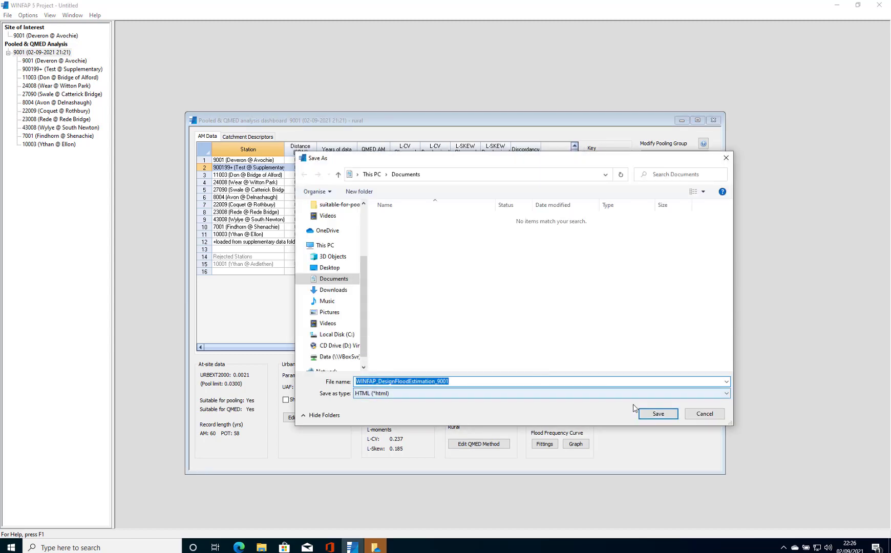
click(658, 414)
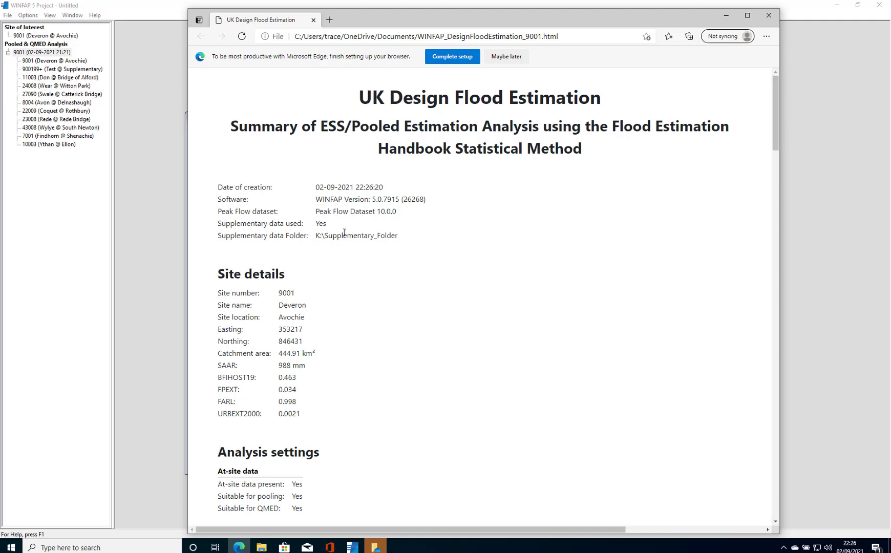
Step: Read through the design flood estimation report, from the site details to the flood frequency curves, and close it
drag(776, 105, 757, 217)
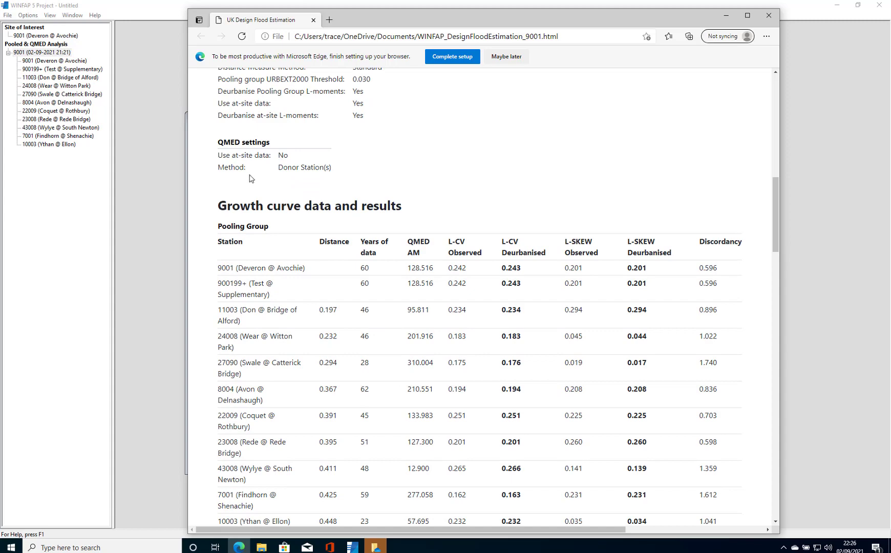
drag(773, 186, 773, 276)
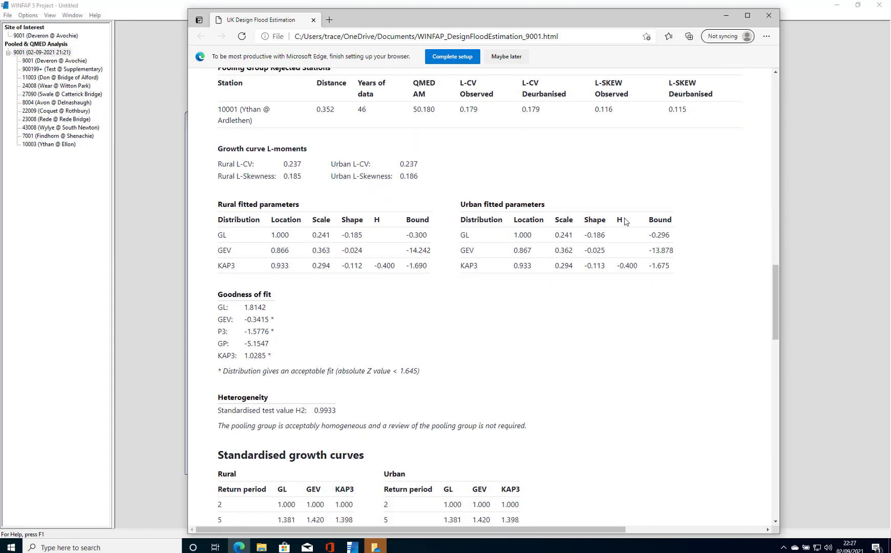
drag(774, 269, 770, 320)
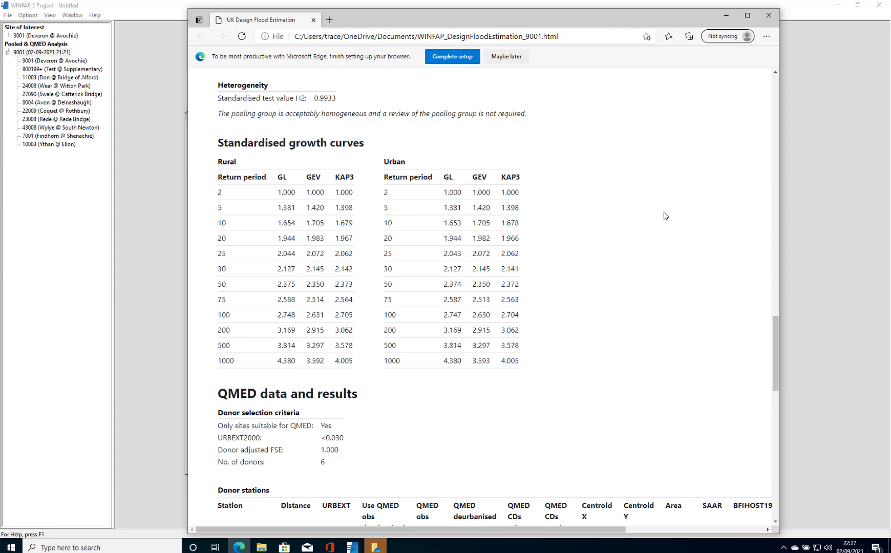
drag(776, 362, 776, 410)
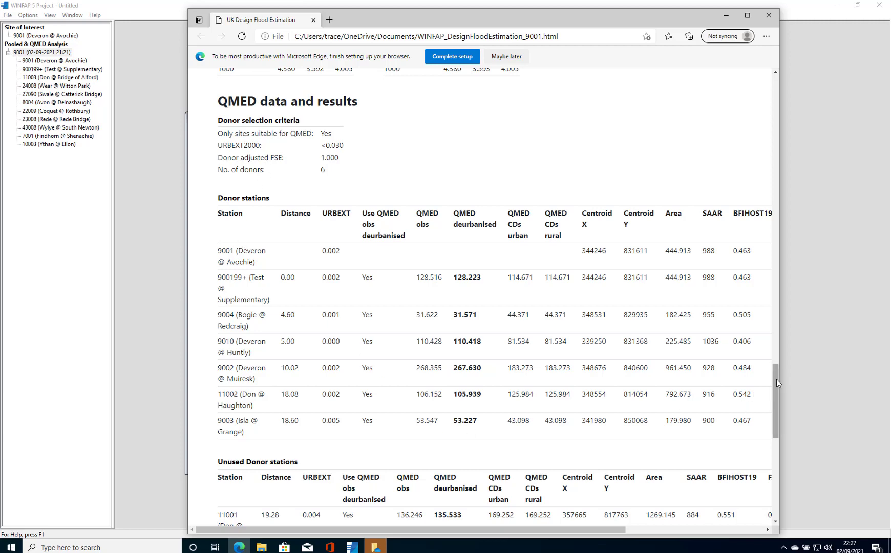
drag(776, 379, 773, 473)
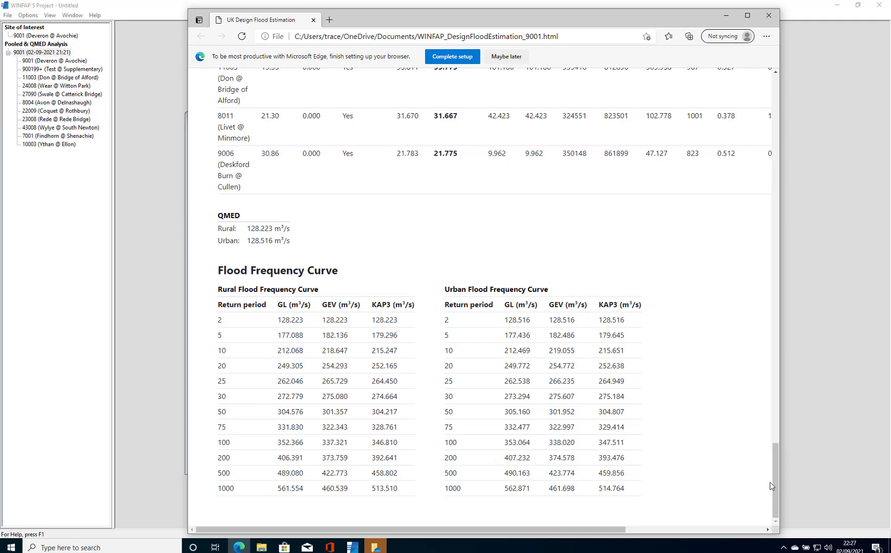
drag(775, 479, 769, 82)
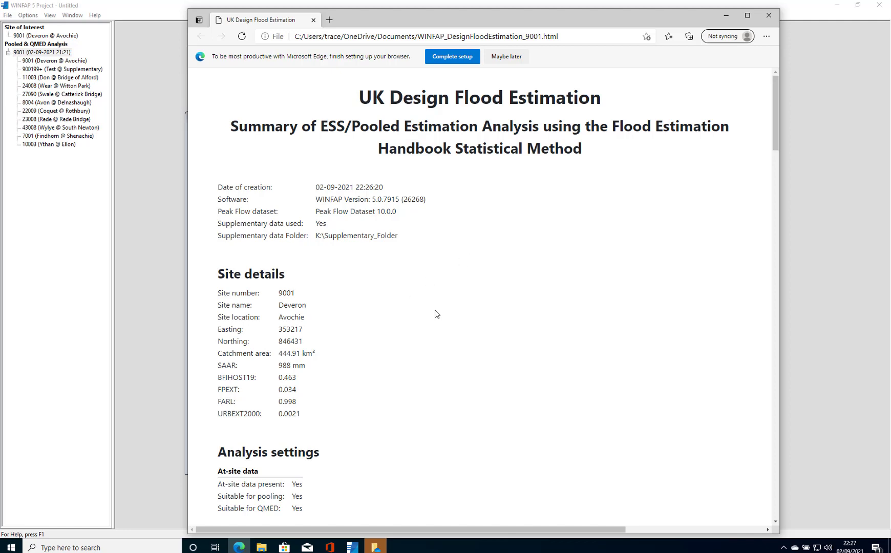
click(768, 15)
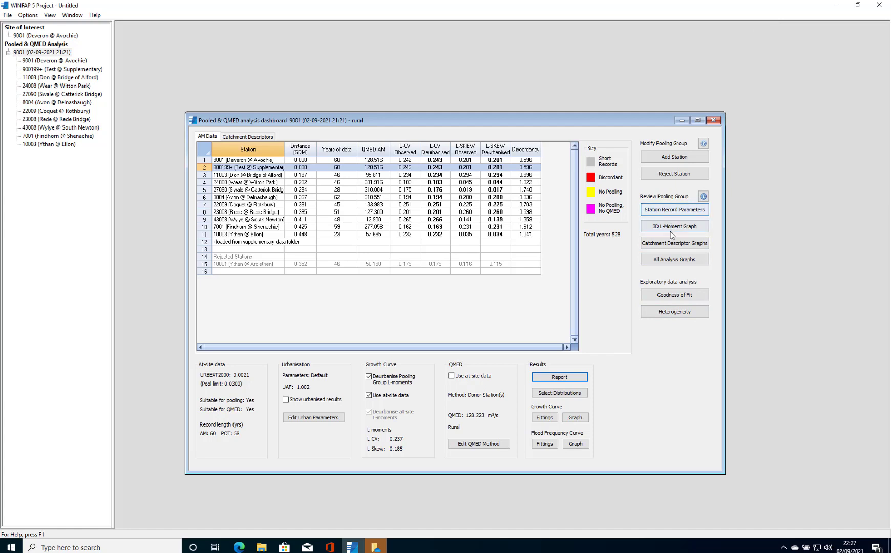
Step: Review the pooling group's UK map, flood seasonality and site growth curves graphs, and close them
click(672, 216)
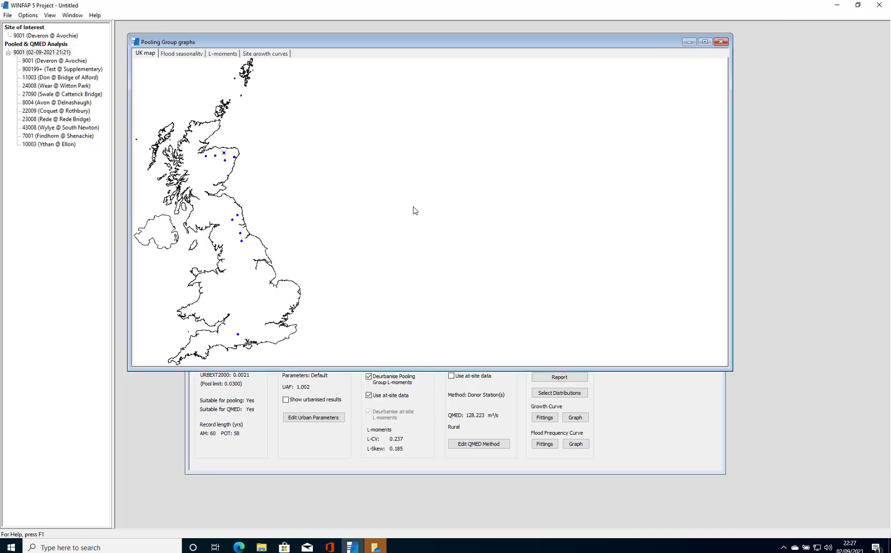
right_click(413, 207)
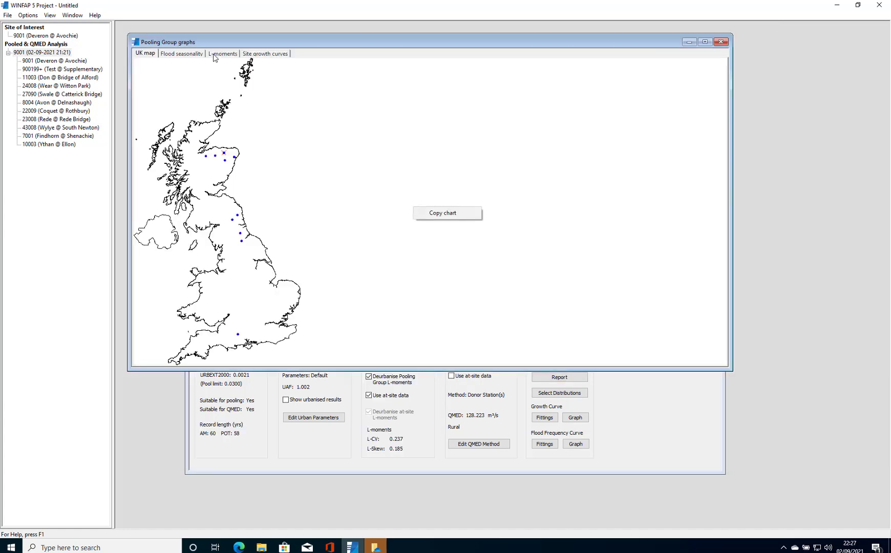
click(181, 53)
right_click(292, 130)
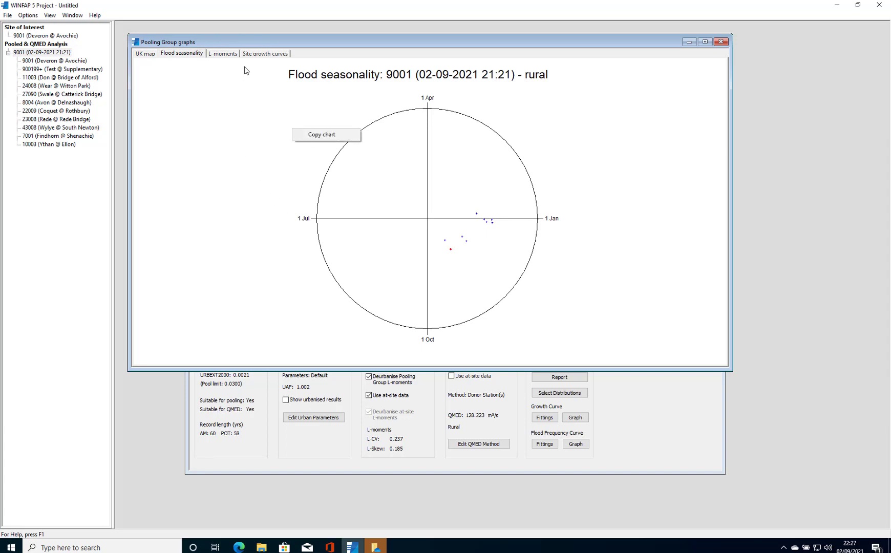
click(255, 54)
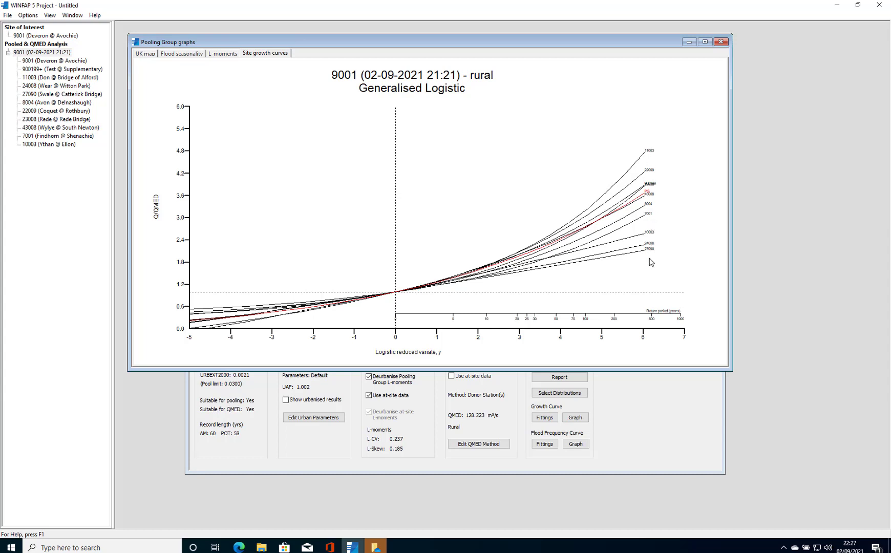
click(721, 42)
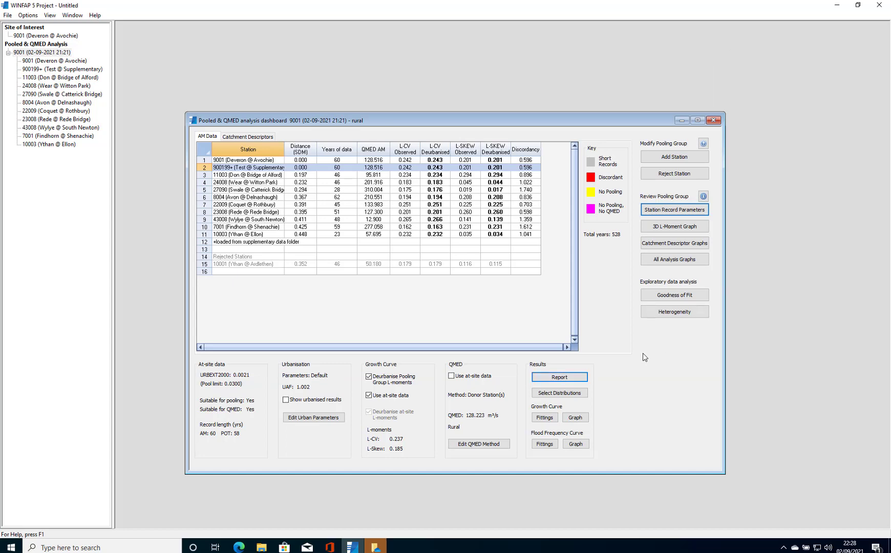
Step: Open the single site analysis for station 9001 (Deveron @ Avochie), widen its dashboard, and check that Kappa 3 is among the selected distributions
double_click(56, 37)
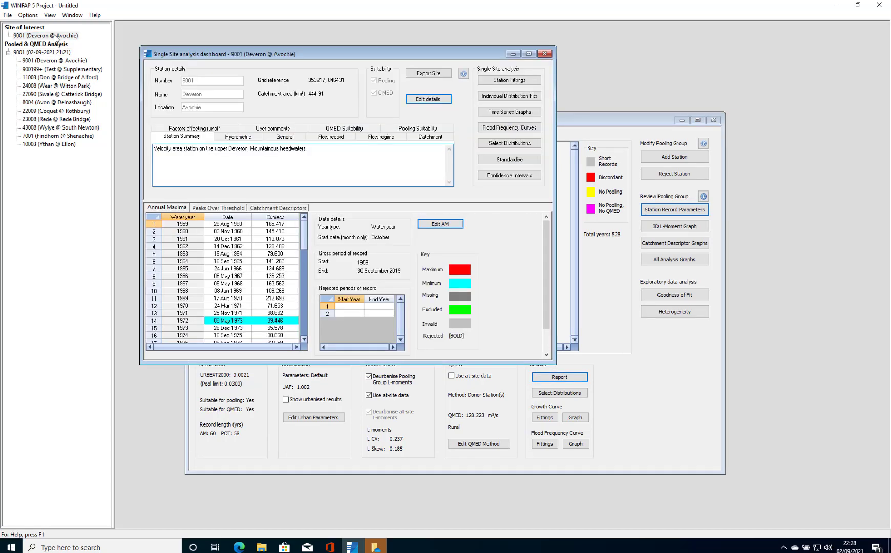
drag(427, 54, 537, 73)
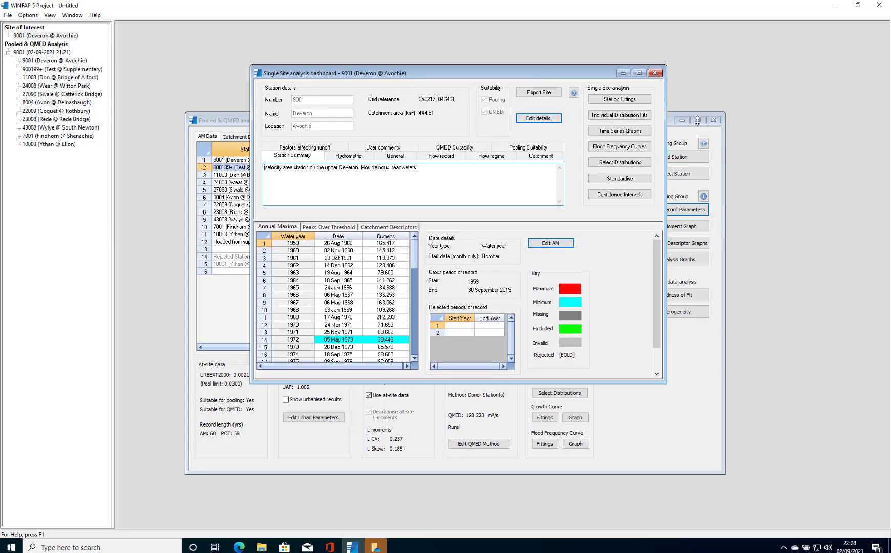
drag(665, 201, 767, 197)
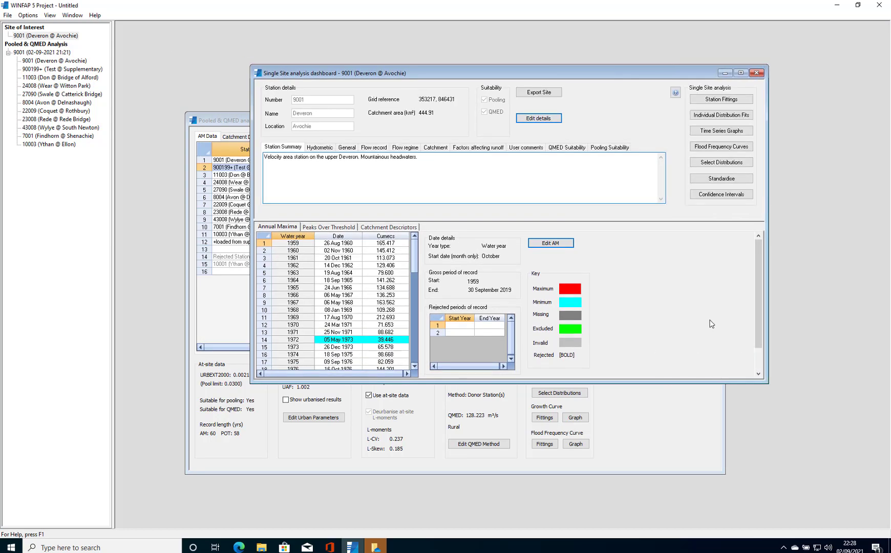
click(712, 162)
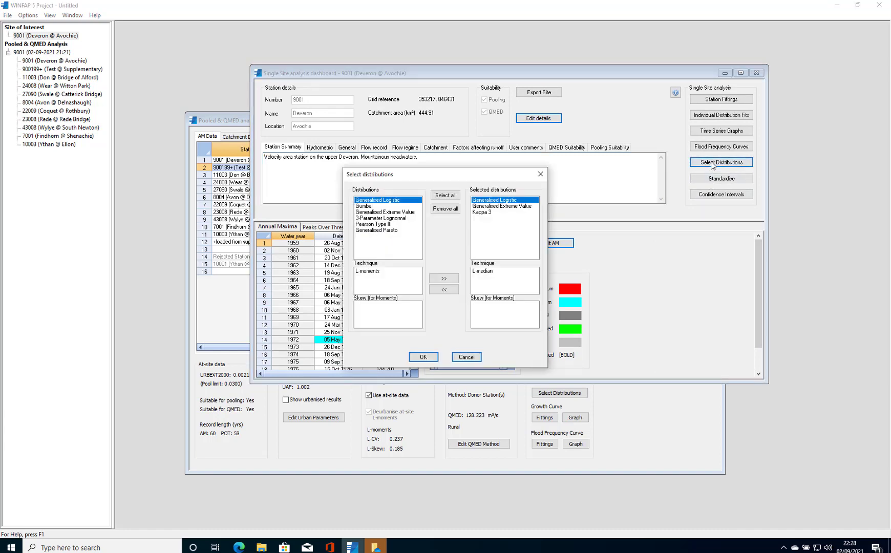
click(484, 212)
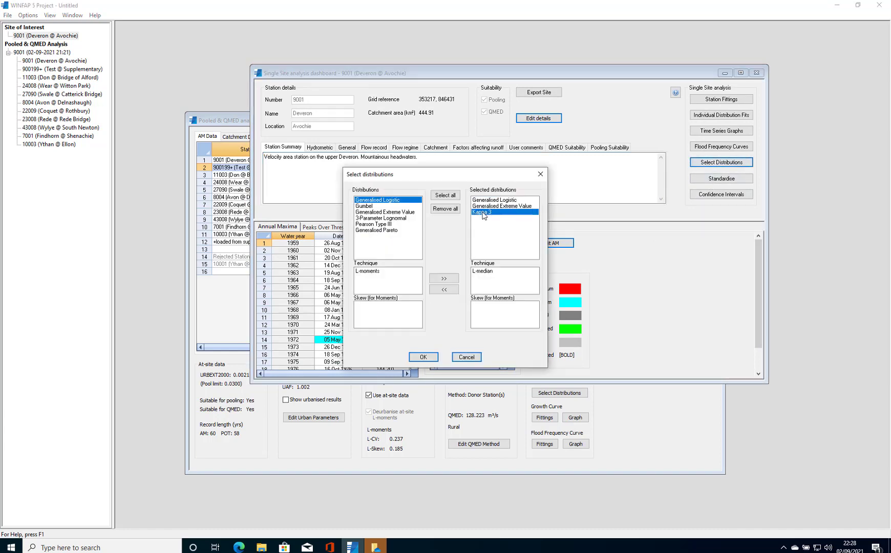
click(423, 357)
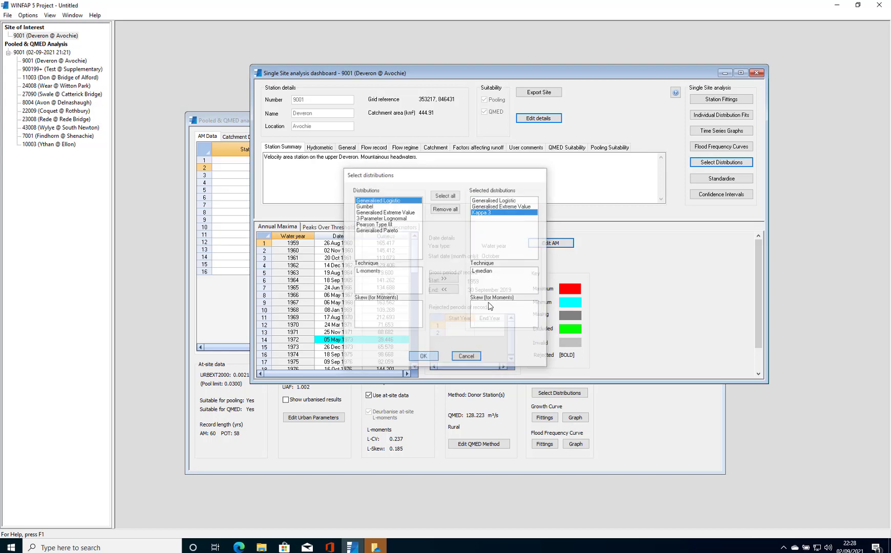
Step: View the single site flood frequency curves and the station fittings for Deveron @ Avochie, including the H and Bound parameters
click(712, 147)
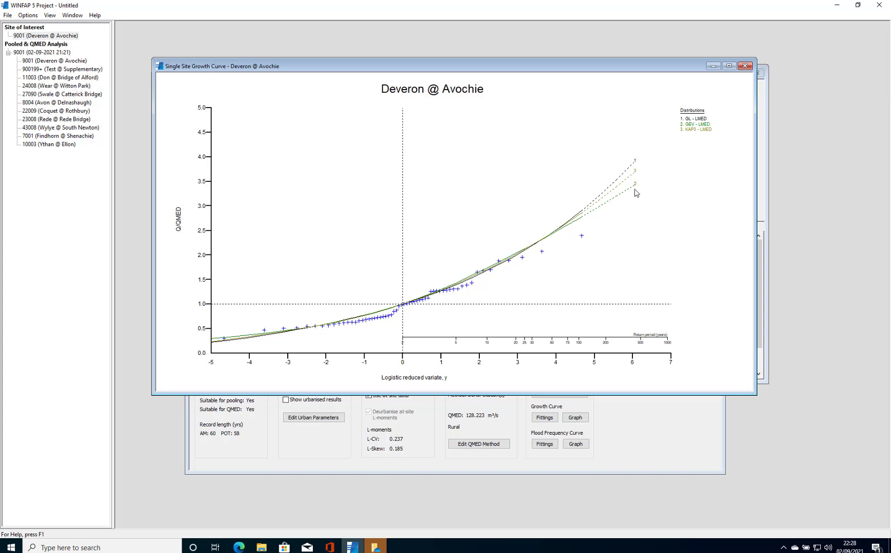
click(745, 66)
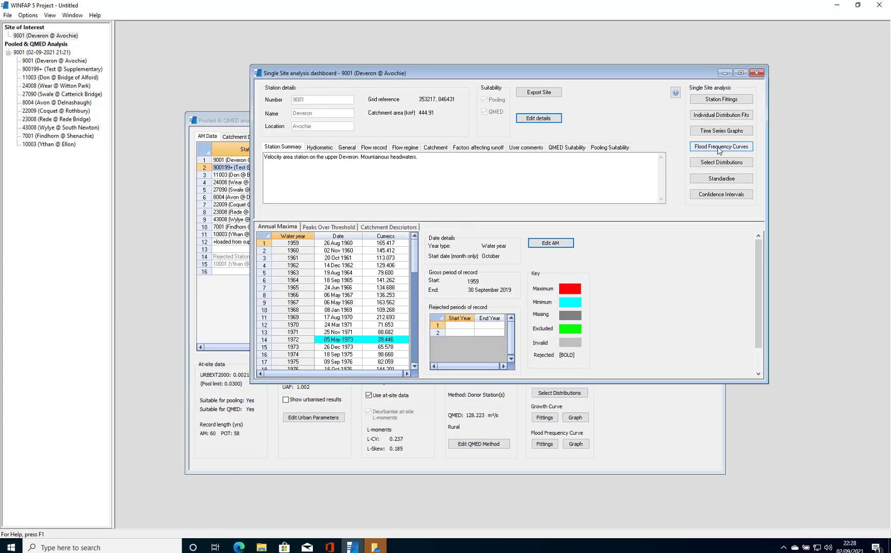
click(716, 101)
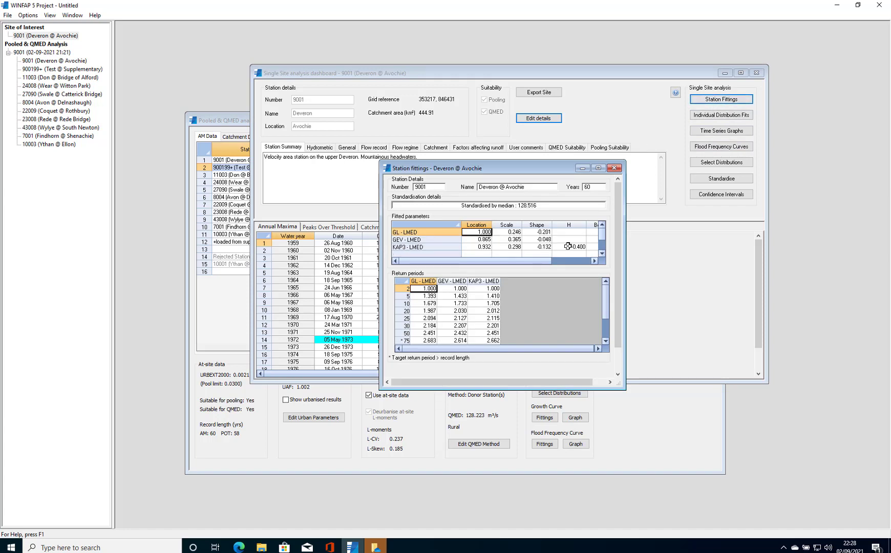
click(594, 261)
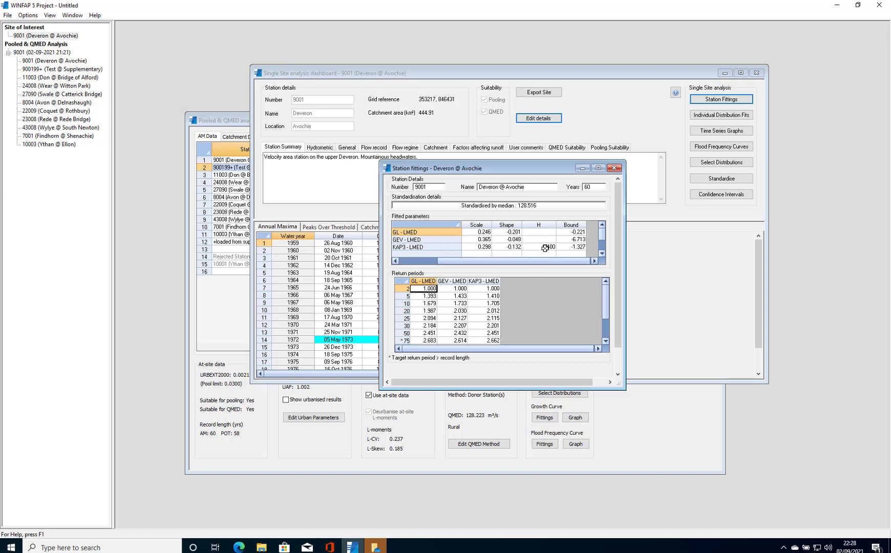
click(614, 168)
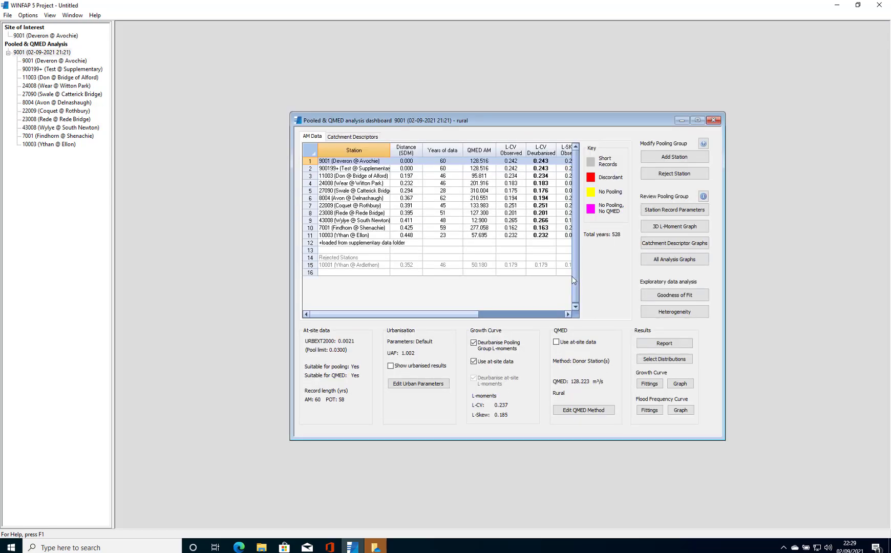
Step: Save the project under the file name 9001 on the K: drive as a WINFAP project
click(8, 14)
click(23, 73)
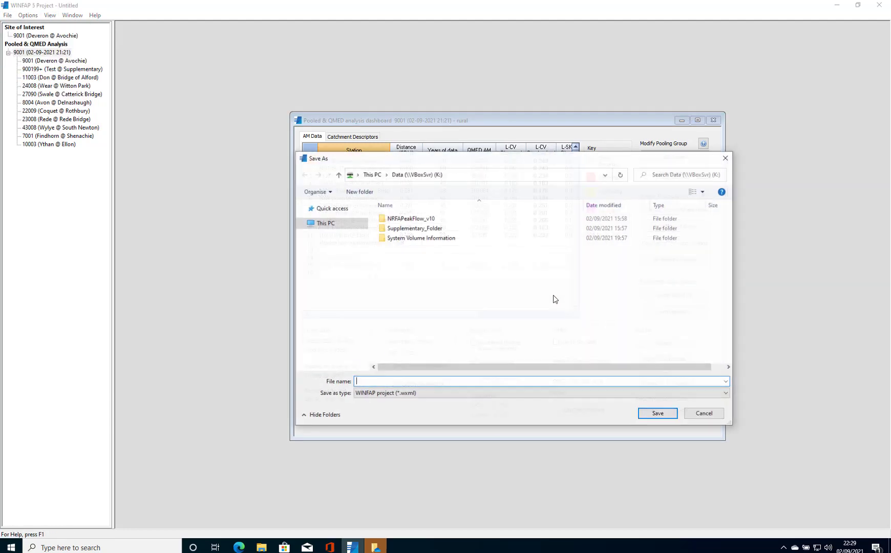
click(408, 381)
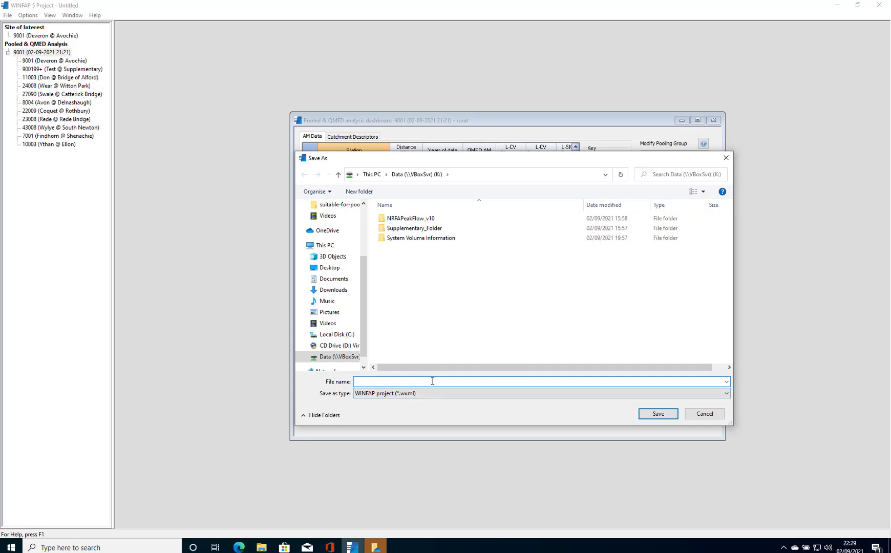
text(9001)
click(660, 415)
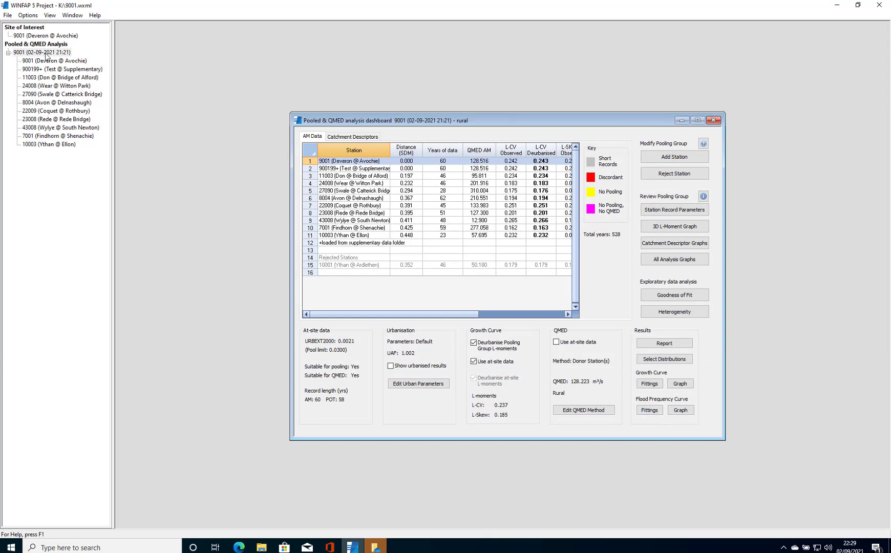
Step: Close the pooled and QMED analysis dashboard and start a new empty project
click(713, 120)
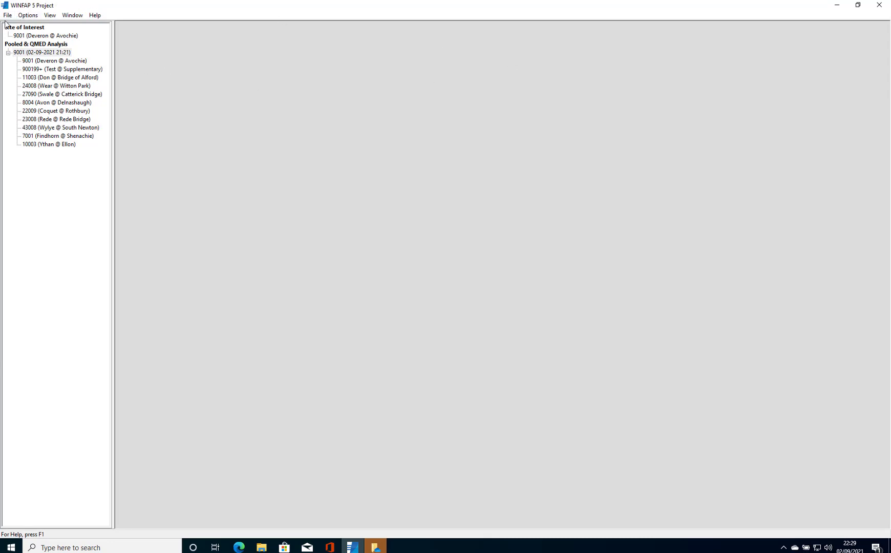
click(6, 16)
click(20, 26)
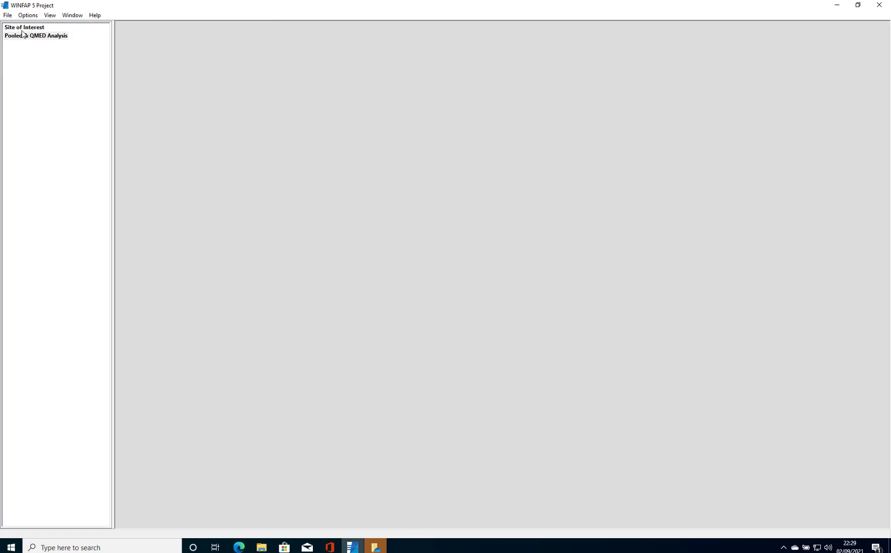
Step: Open the saved project 9001 from the K: drive and display its pooled and QMED analysis dashboard
click(7, 16)
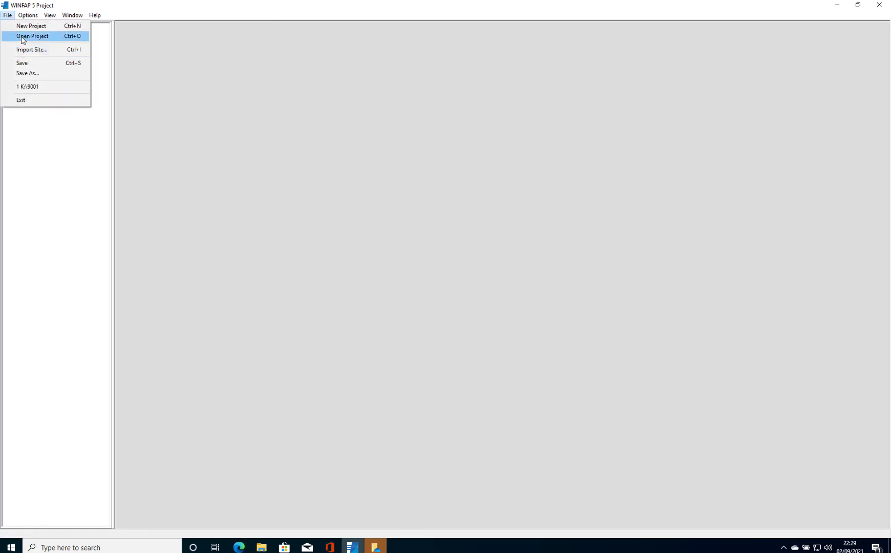
click(20, 37)
click(392, 247)
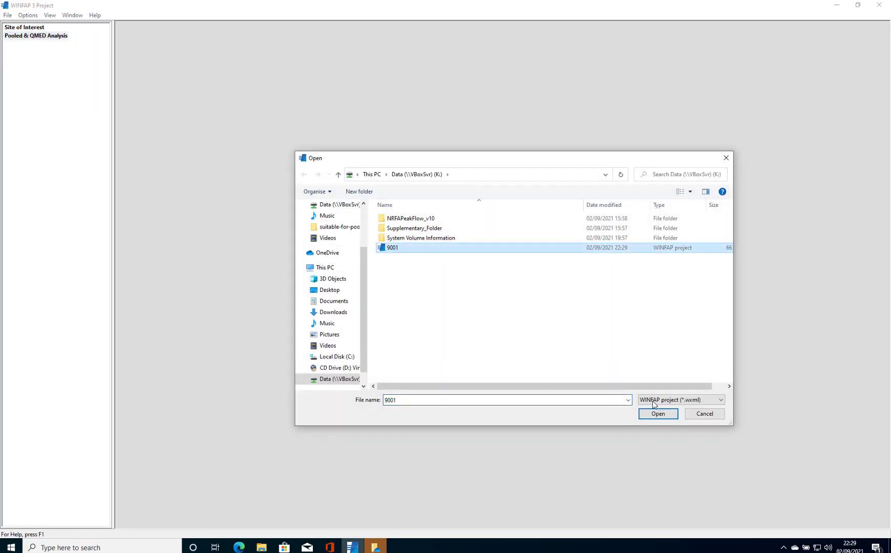
click(660, 414)
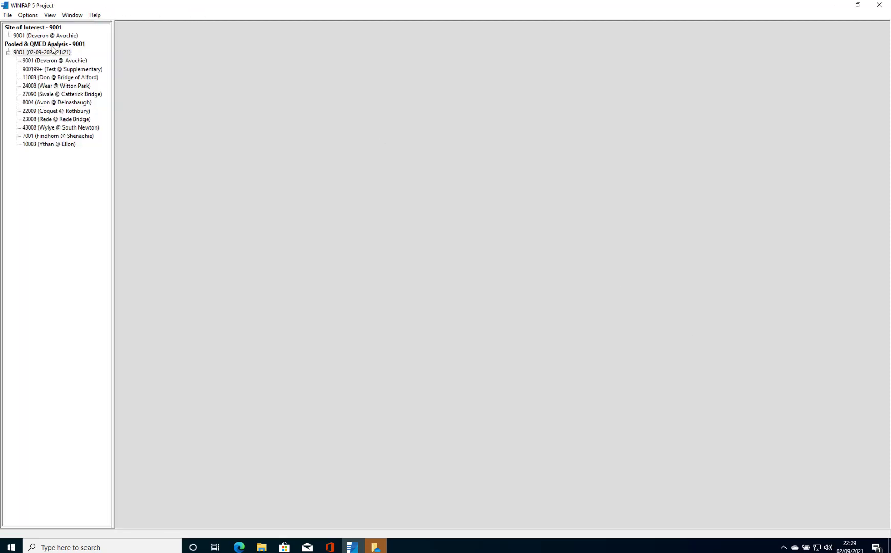
double_click(51, 53)
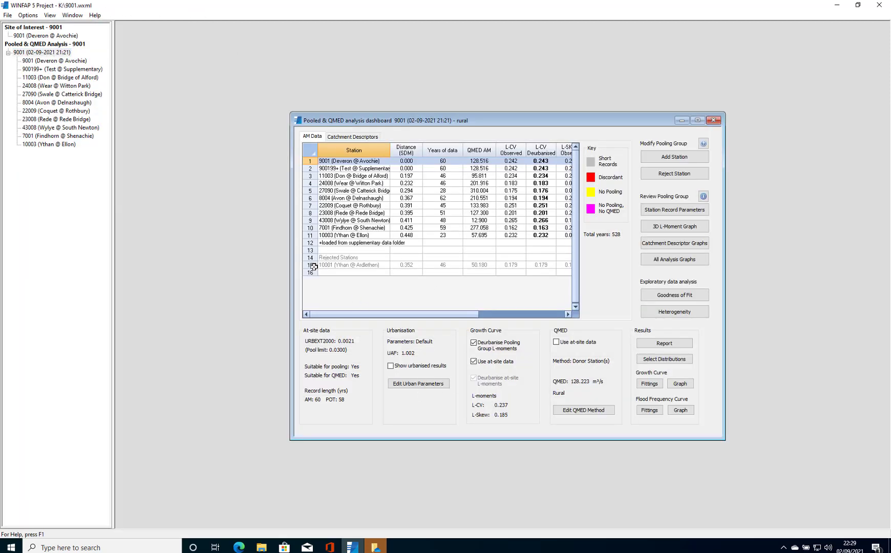
Step: Select the rejected station Ythan @ Ardlethen, close the 9001 analysis dashboard and start a new empty project
click(310, 265)
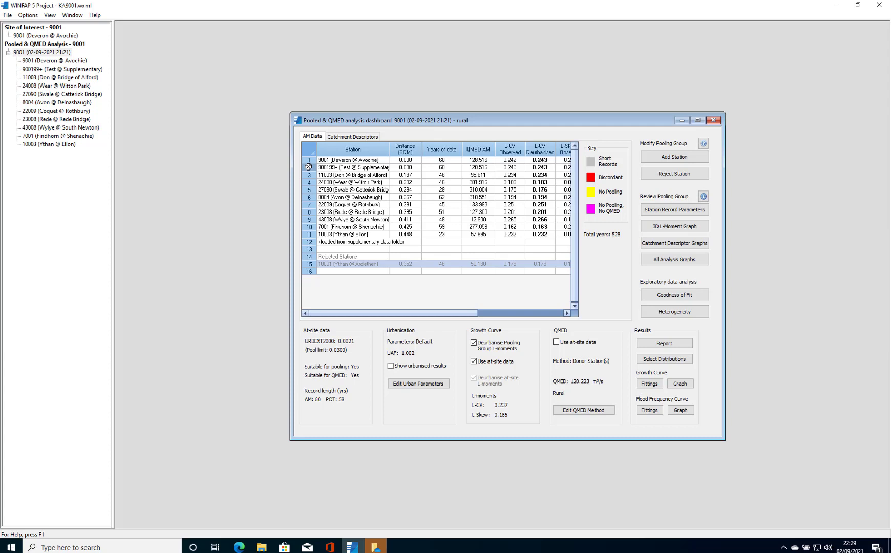
click(714, 122)
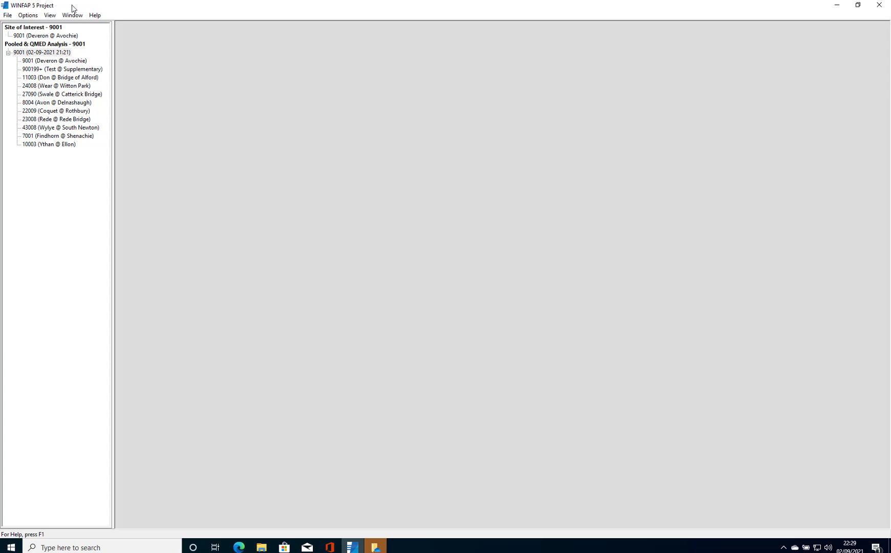
click(8, 16)
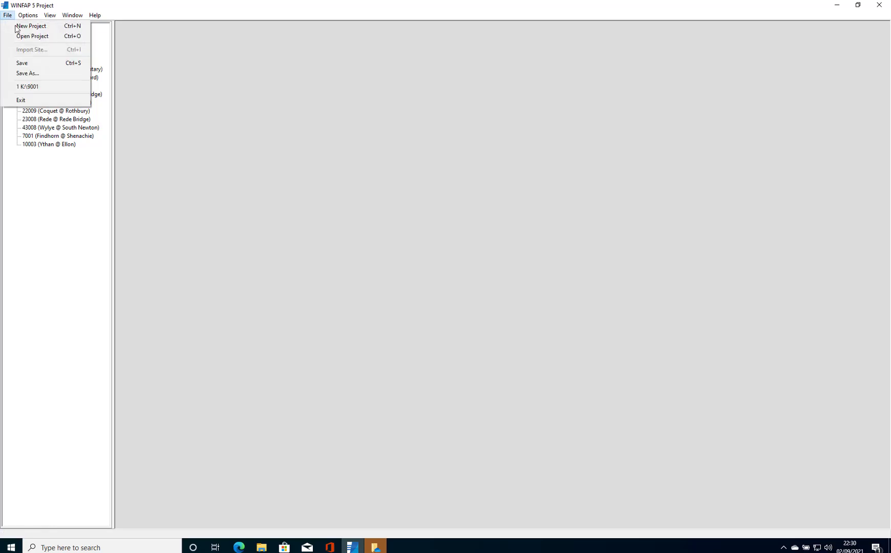
click(30, 27)
Step: Import station 037033 as the site of interest from the suitable-for-qmed folder of NRFAPeakFlow_v10
click(9, 16)
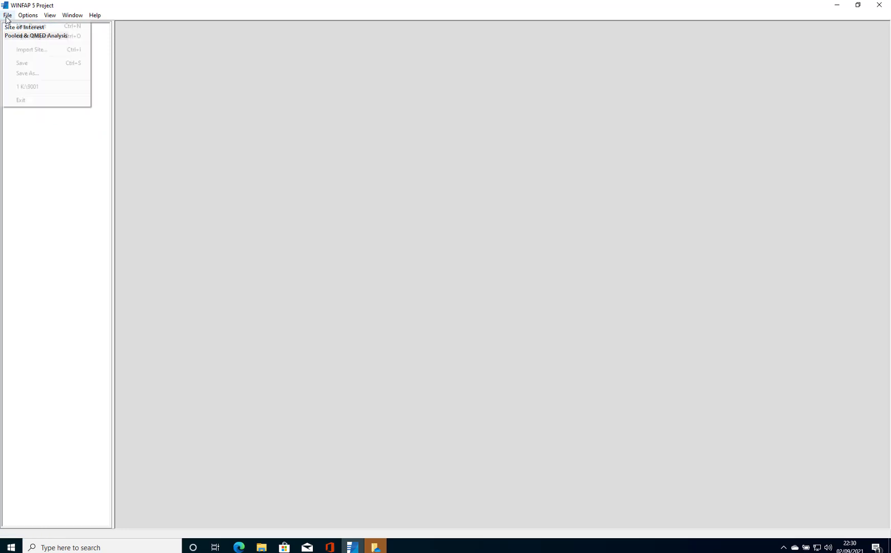
click(16, 48)
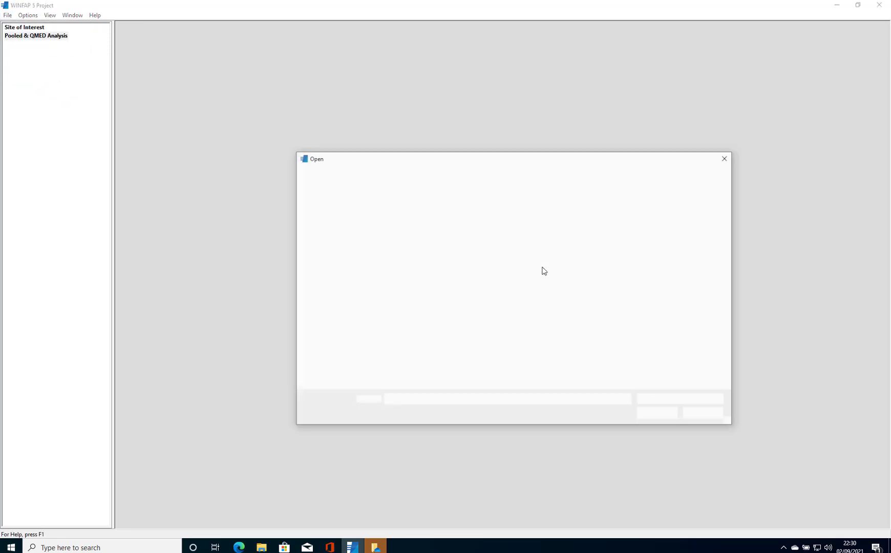
click(486, 175)
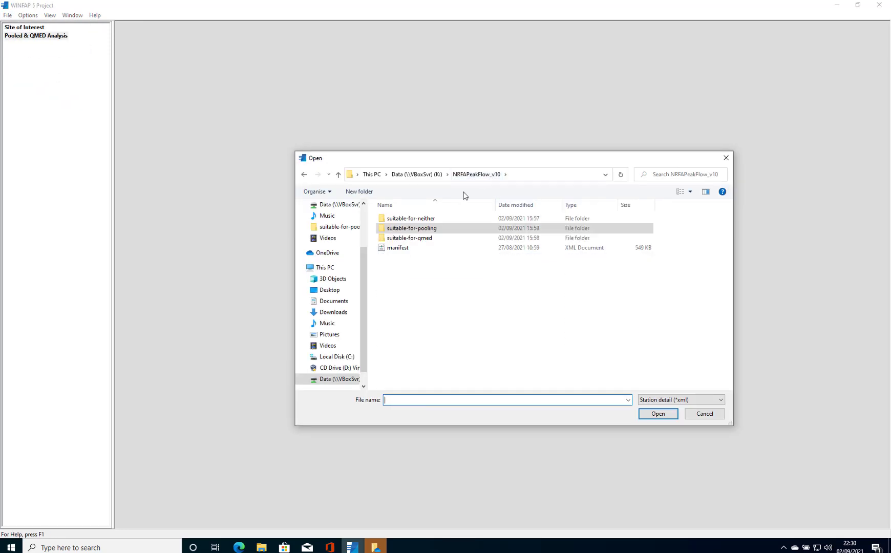
double_click(405, 238)
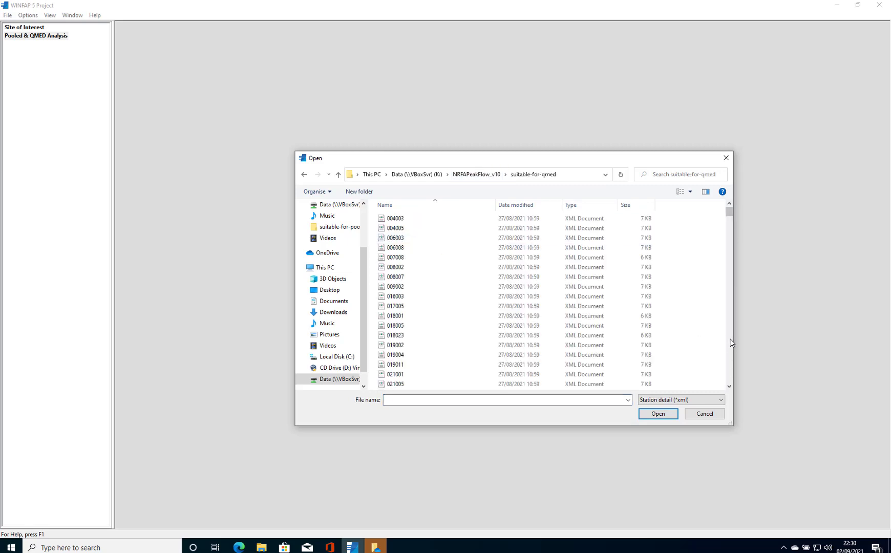
scroll(730, 342, down, 10)
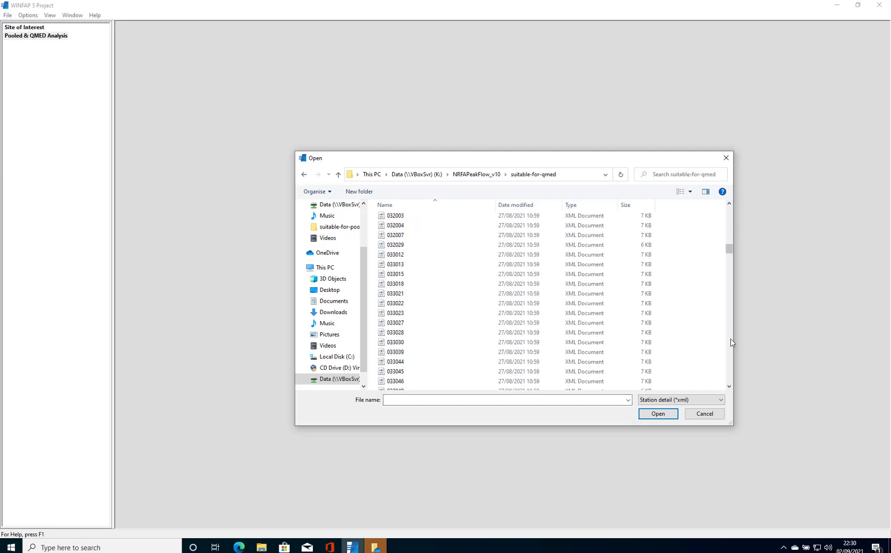
scroll(731, 340, down, 5)
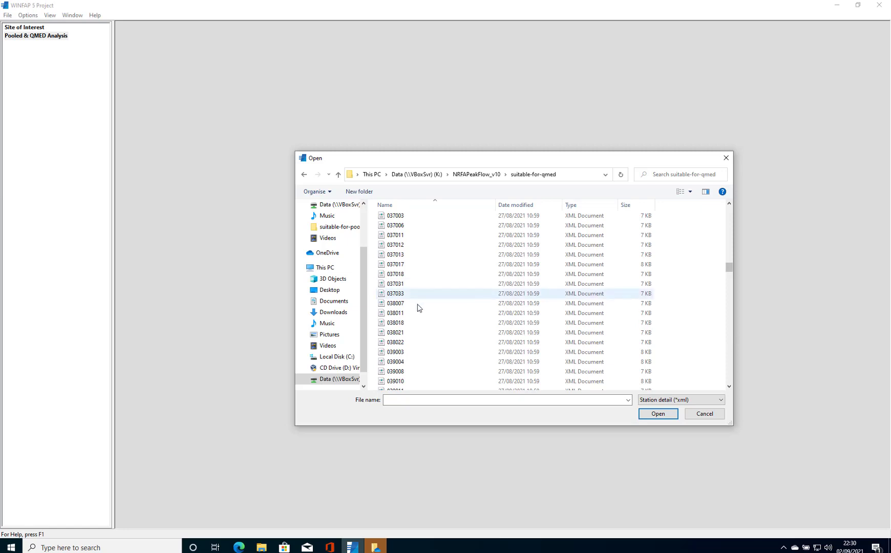
click(400, 294)
click(658, 413)
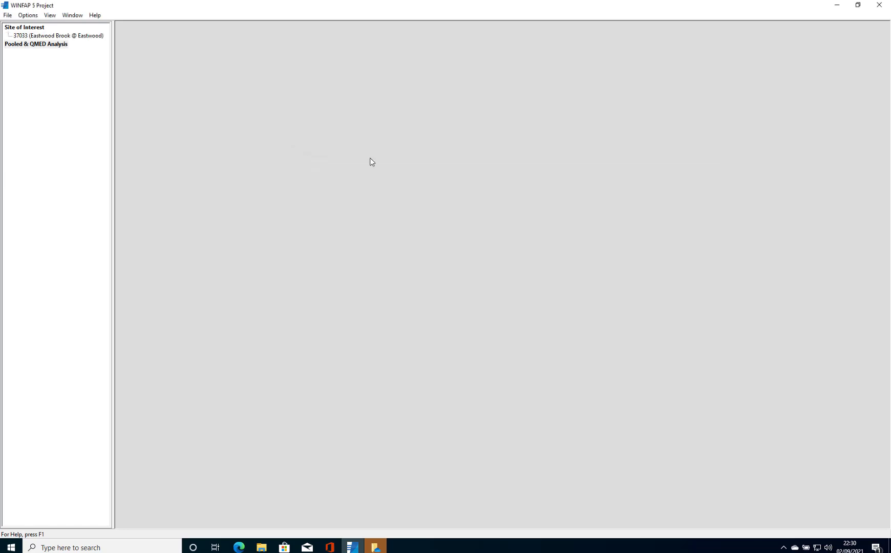
Step: Create a pooled and QMED analysis for 37033 using the default small catchment recommendations, and widen its dashboard to show all station columns
right_click(78, 36)
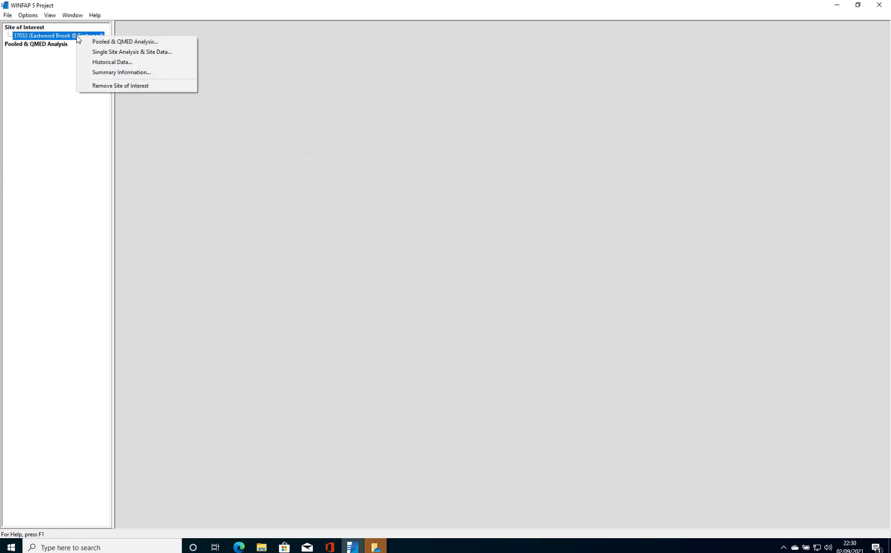
click(96, 44)
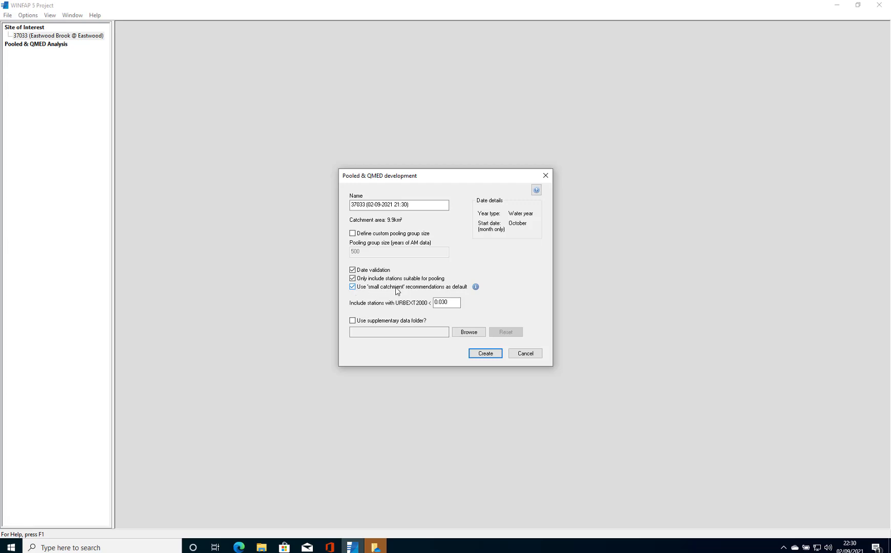
click(482, 354)
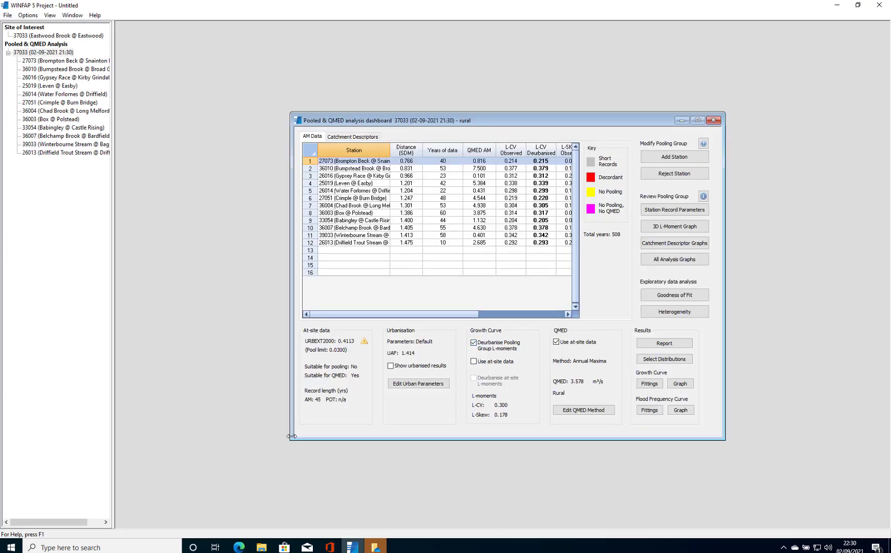
drag(288, 441, 204, 457)
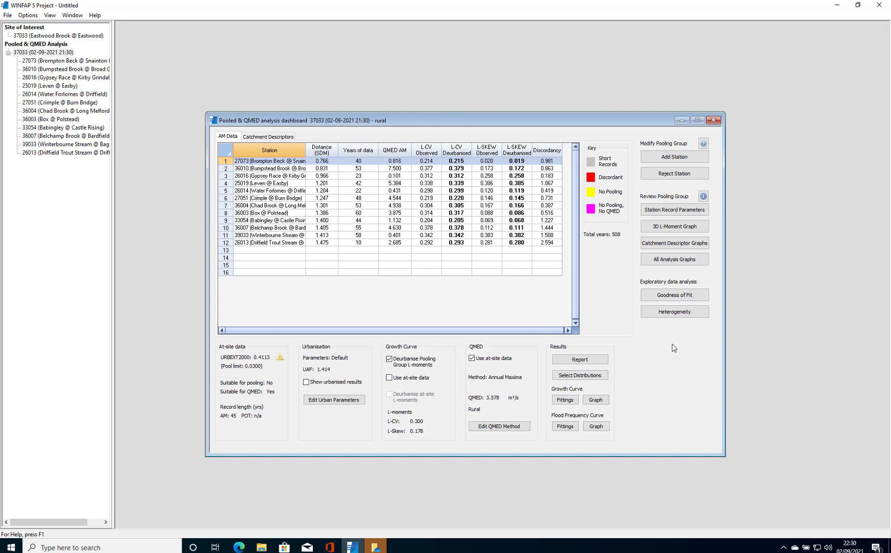
Step: Review the development settings behind the 37033 pooling group and the warning beside the at-site URBEXT2000 value
click(704, 197)
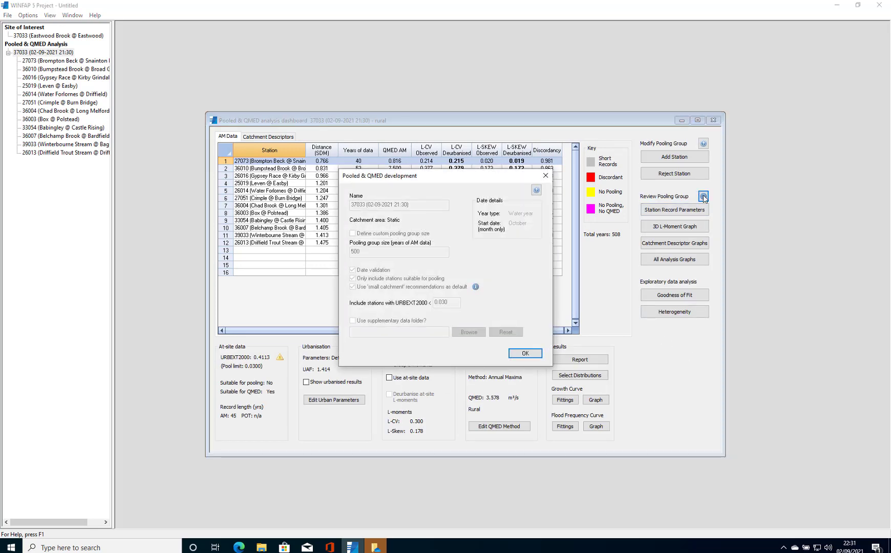
click(515, 353)
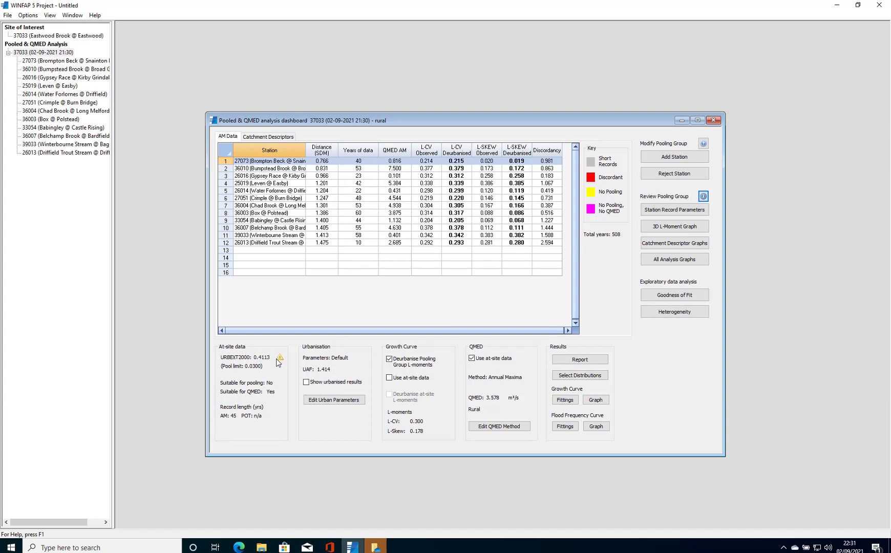
mouse_move(280, 361)
Step: Include at-site data in the growth curve and turn off deurbanising of the at-site L-moments, checking the related warnings
click(389, 378)
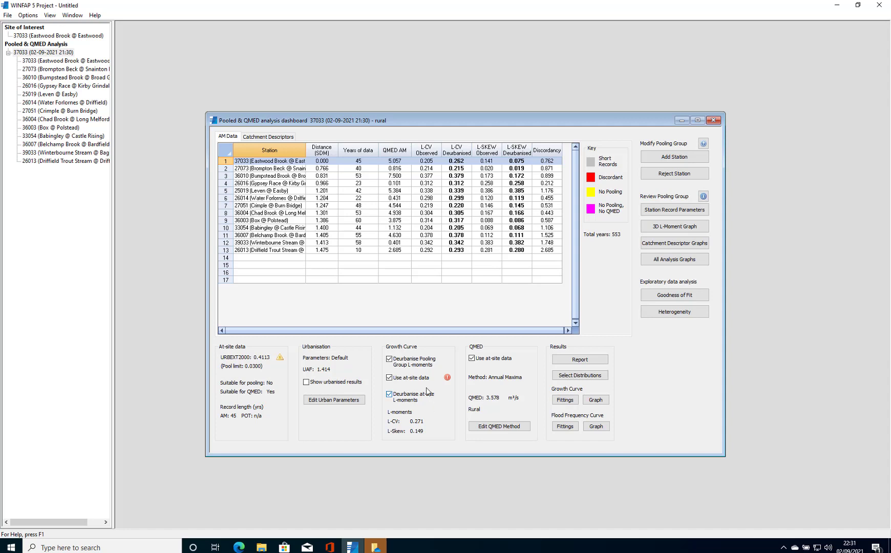
mouse_move(448, 379)
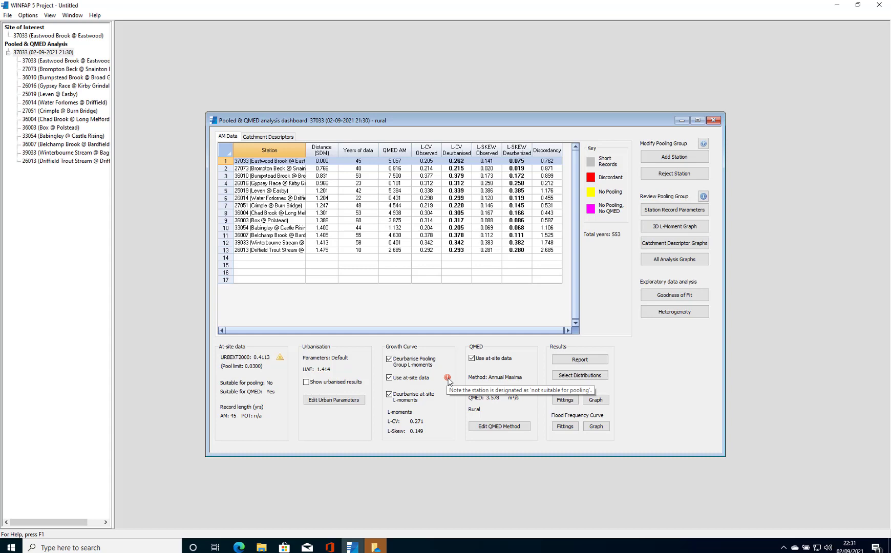
click(390, 395)
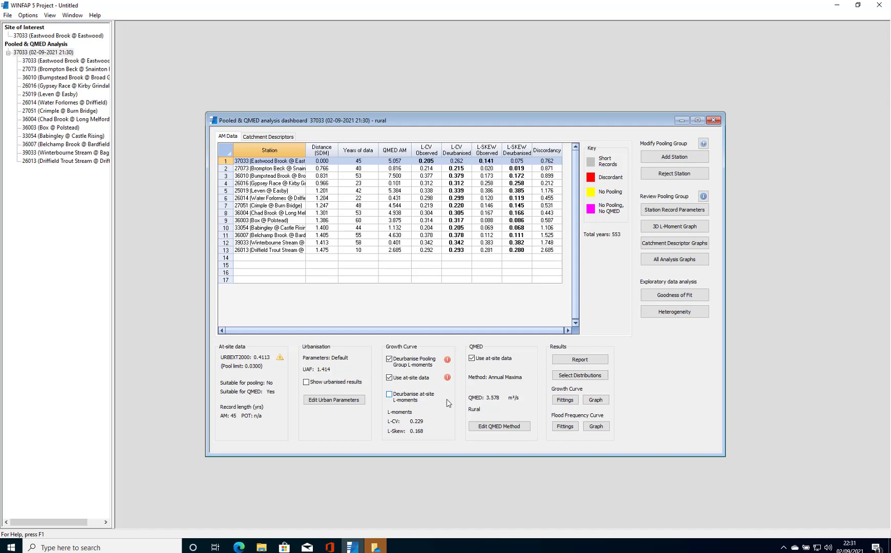
mouse_move(447, 362)
Step: Save the analysis report as WINFAP_DesignFloodEstimation_37033.html, review its growth curve settings and notes, and close it
click(591, 360)
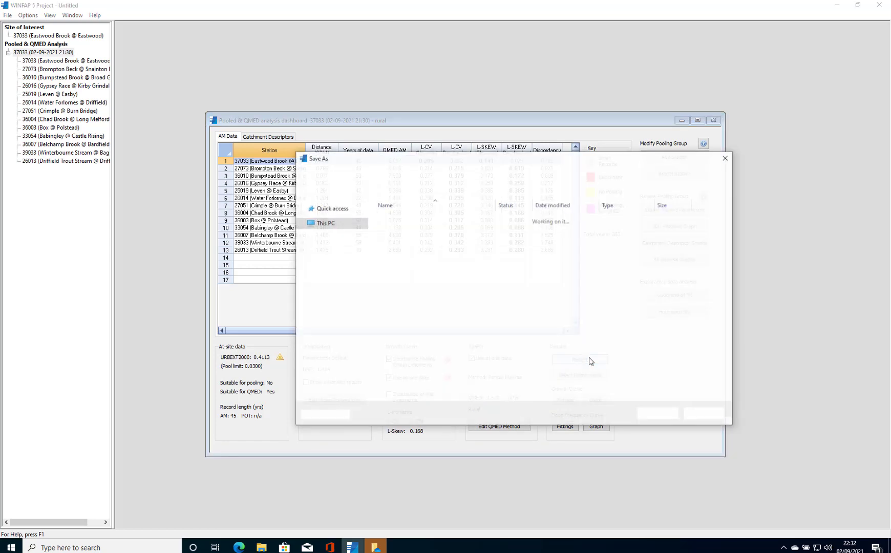
click(648, 415)
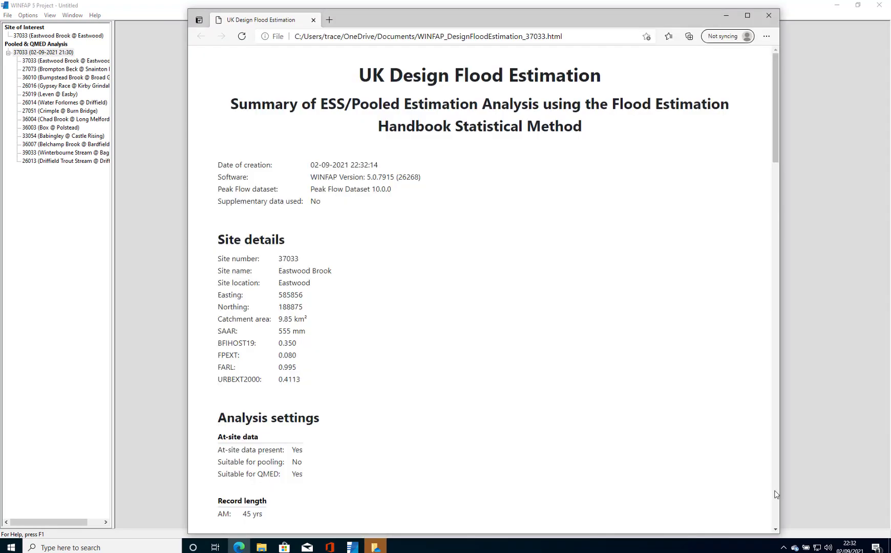
click(775, 494)
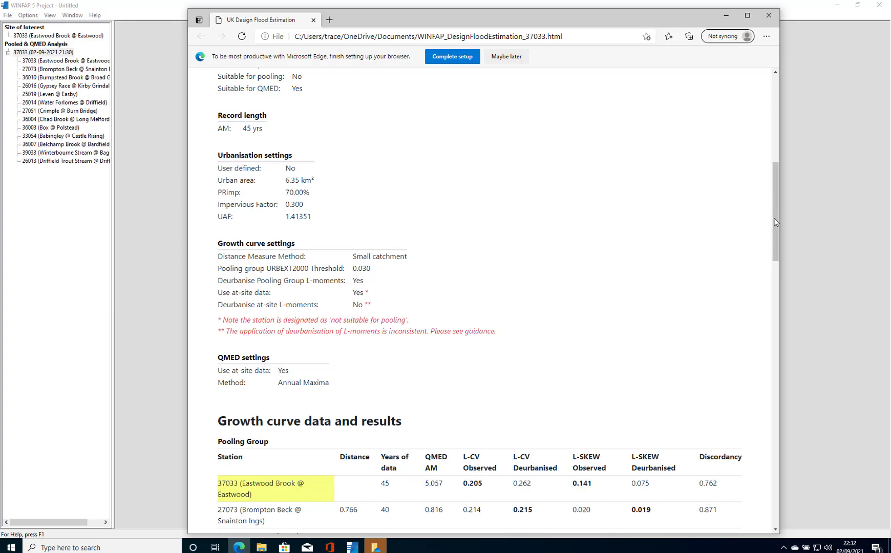
drag(775, 222, 726, 18)
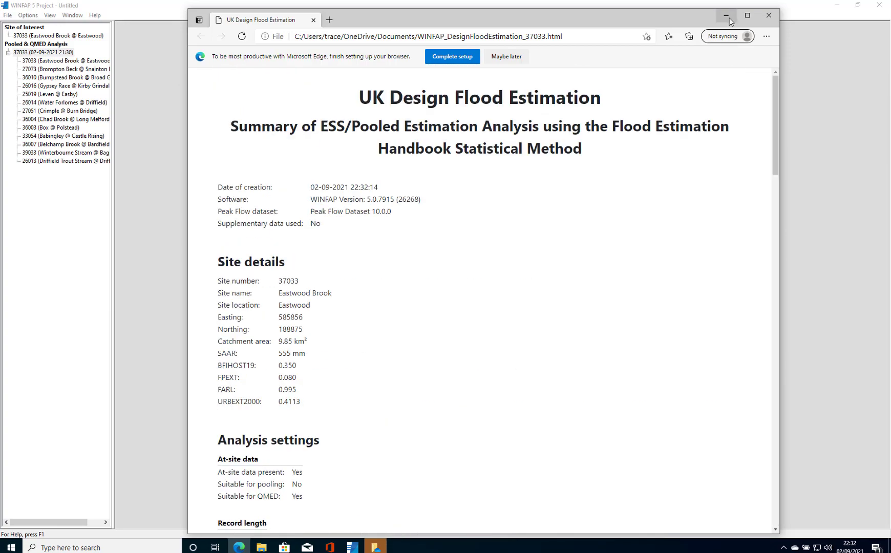
click(771, 17)
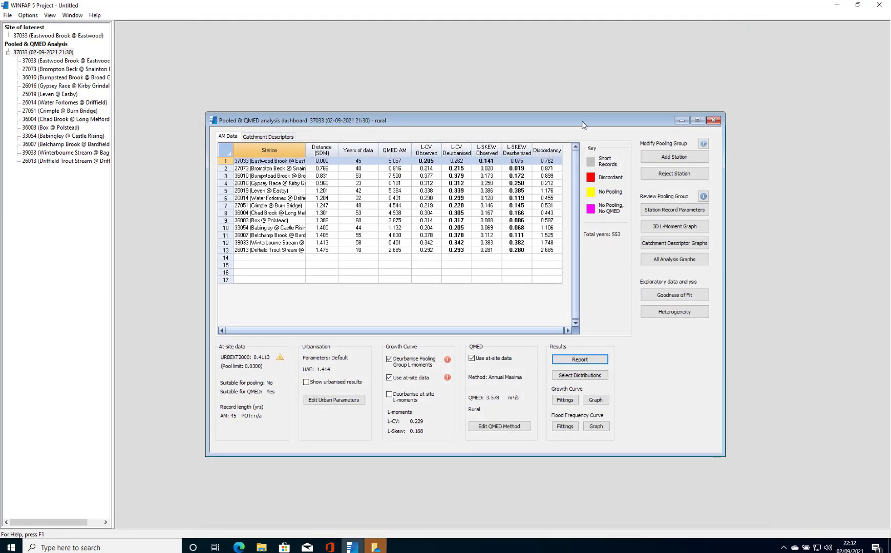
Step: Move the 37033 analysis dashboard higher in the workspace and enlarge it
drag(581, 121, 576, 69)
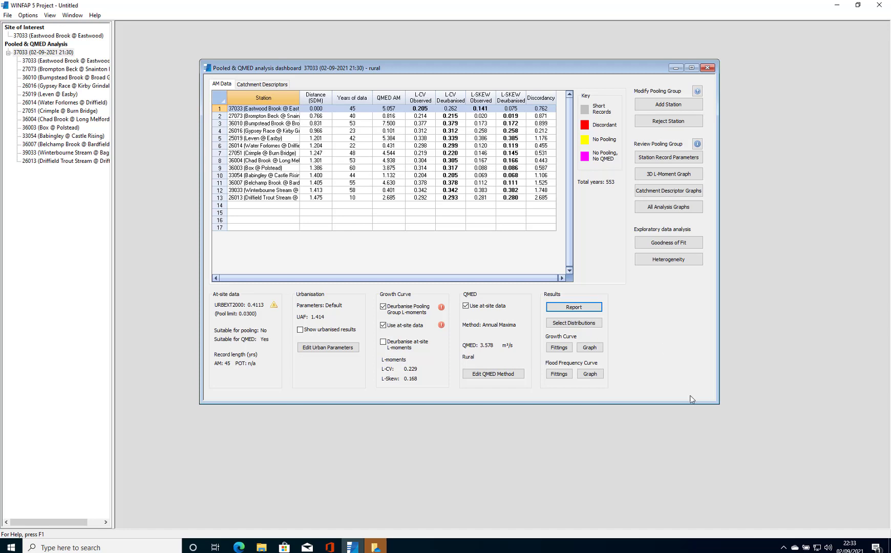
drag(717, 402, 763, 439)
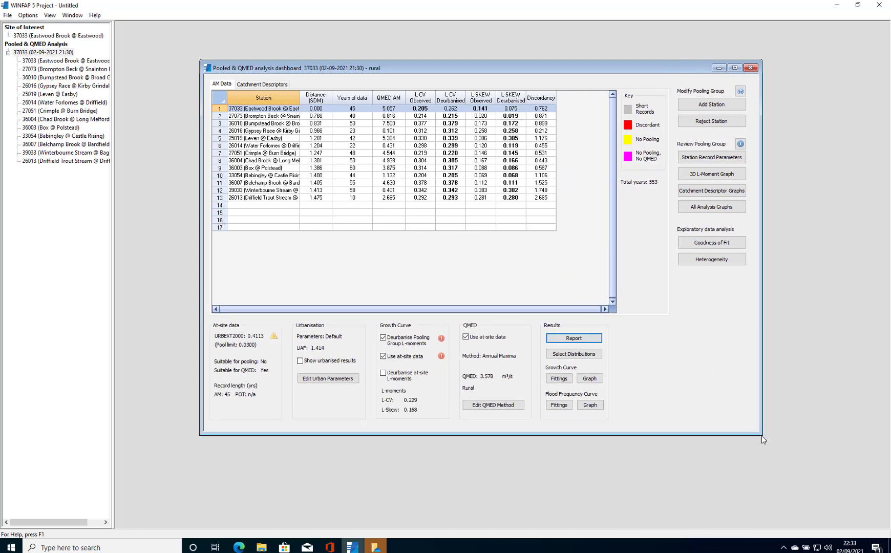